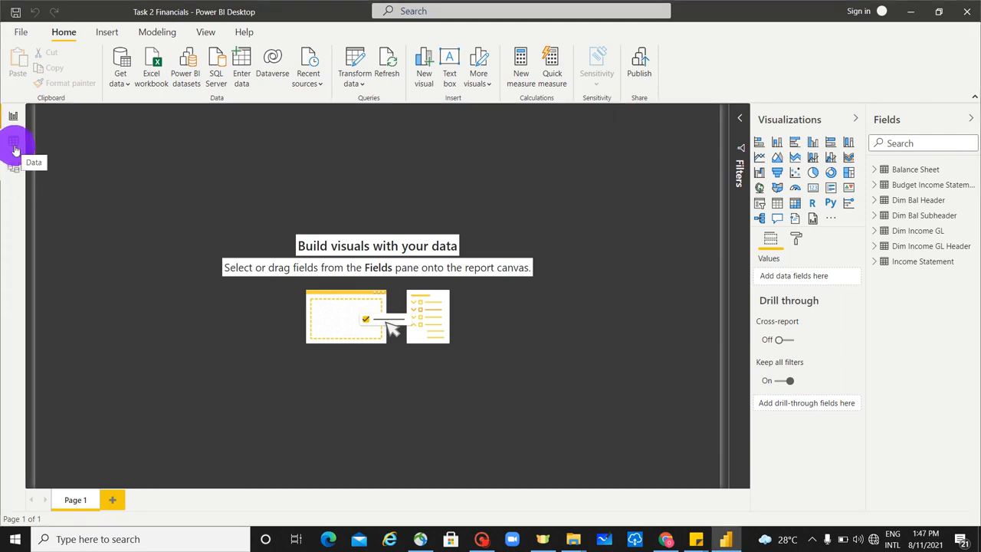
Step: Examine the range of dates in the Date column of the Balance Sheet table in the data view
left_click(14, 146)
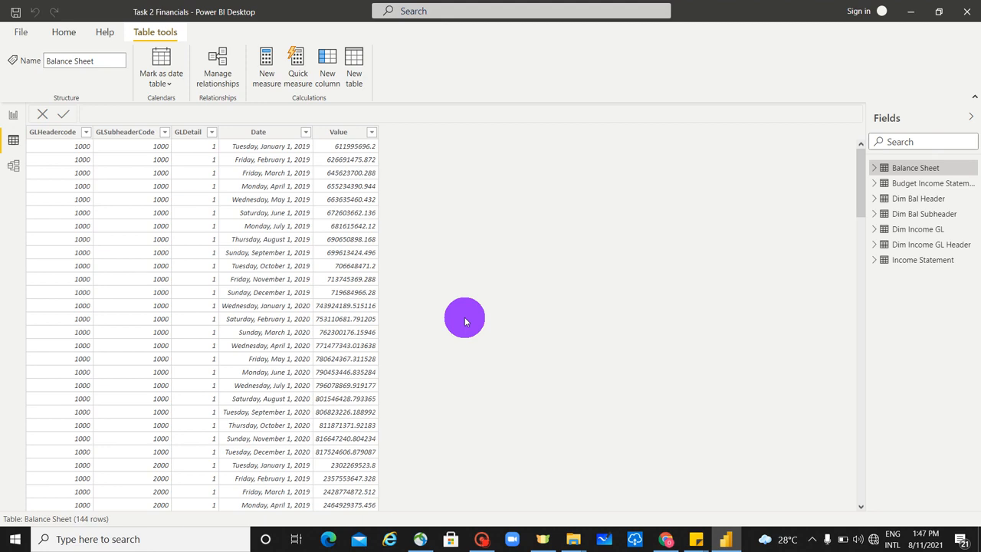
left_click(309, 133)
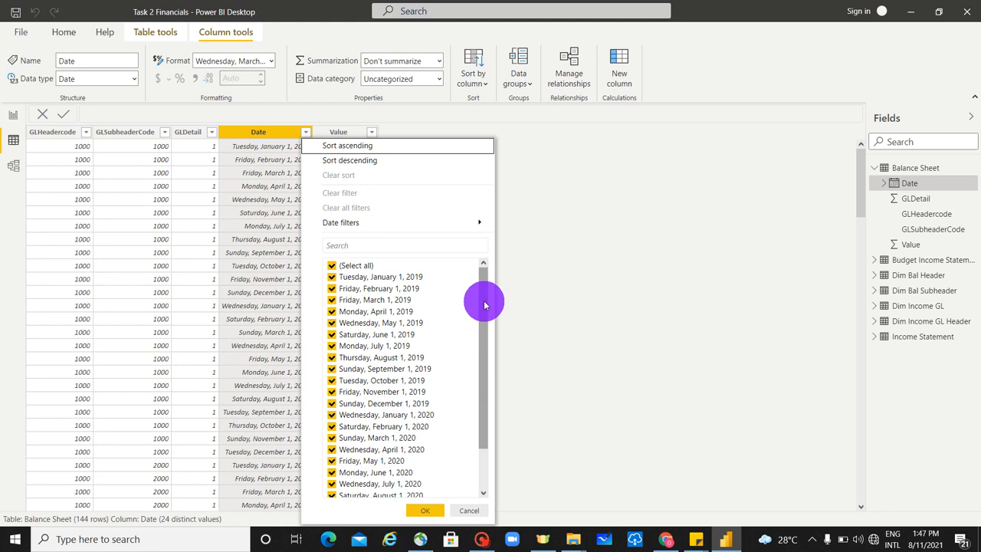
left_click_drag(485, 305, 492, 438)
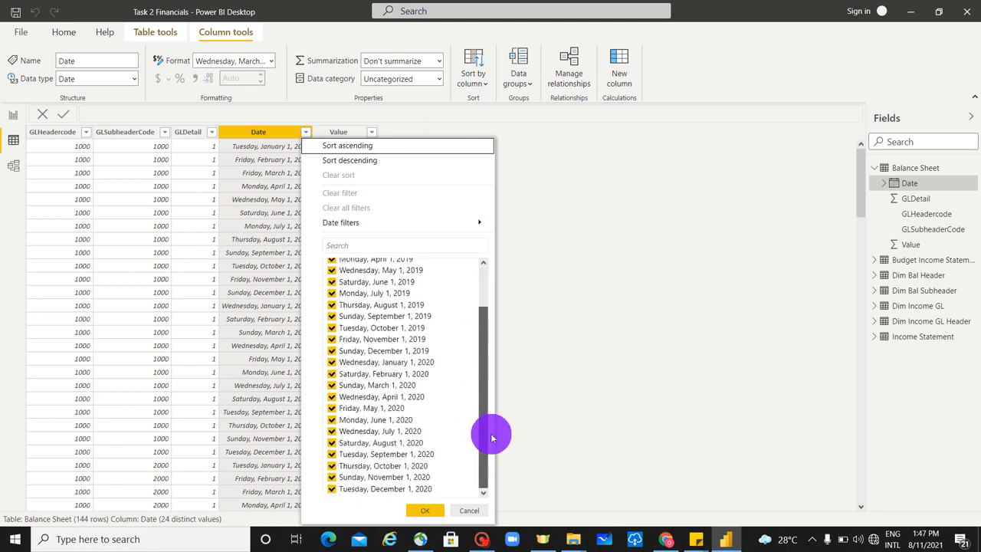
left_click(540, 302)
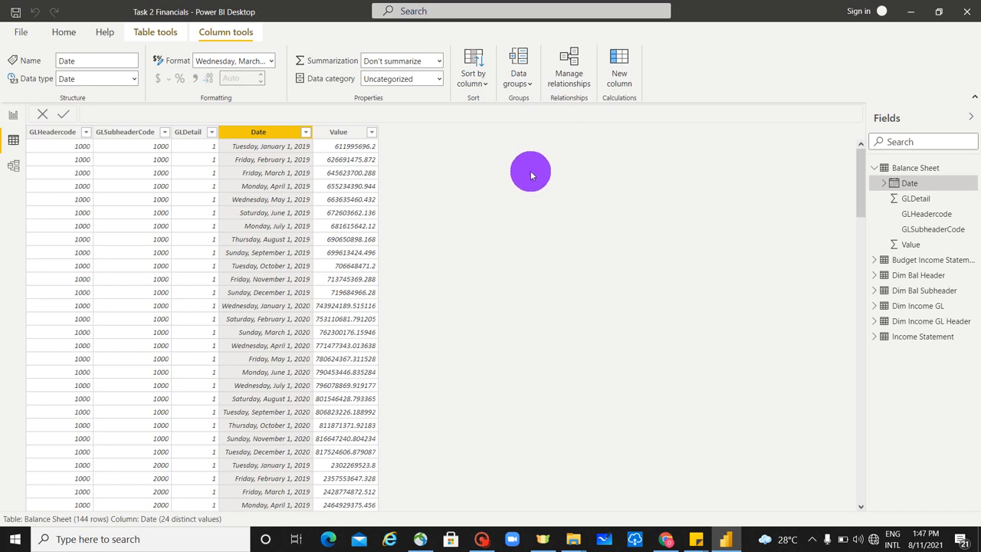
Step: Start a new calculated table named Dim_Calender whose formula uses the CALENDAR function
left_click(155, 33)
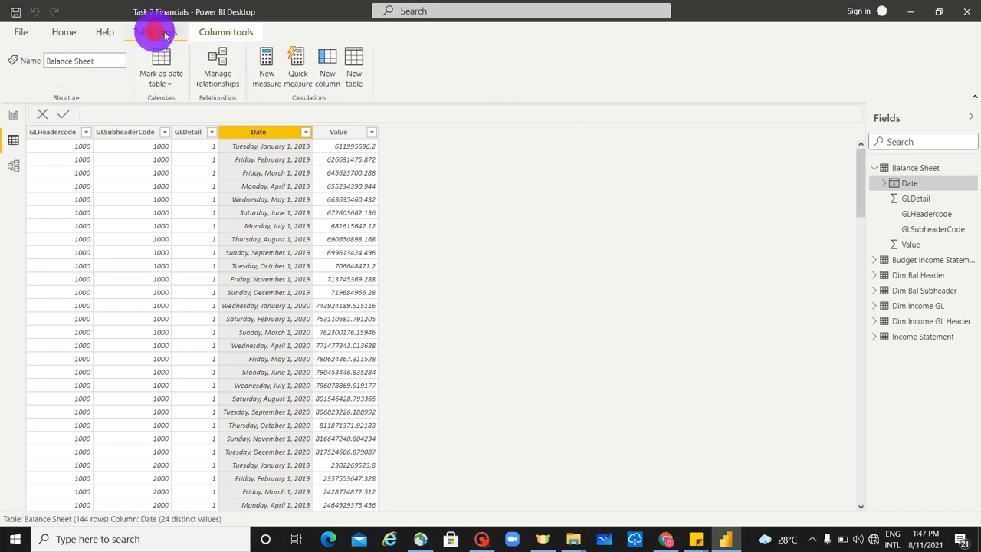
left_click(355, 69)
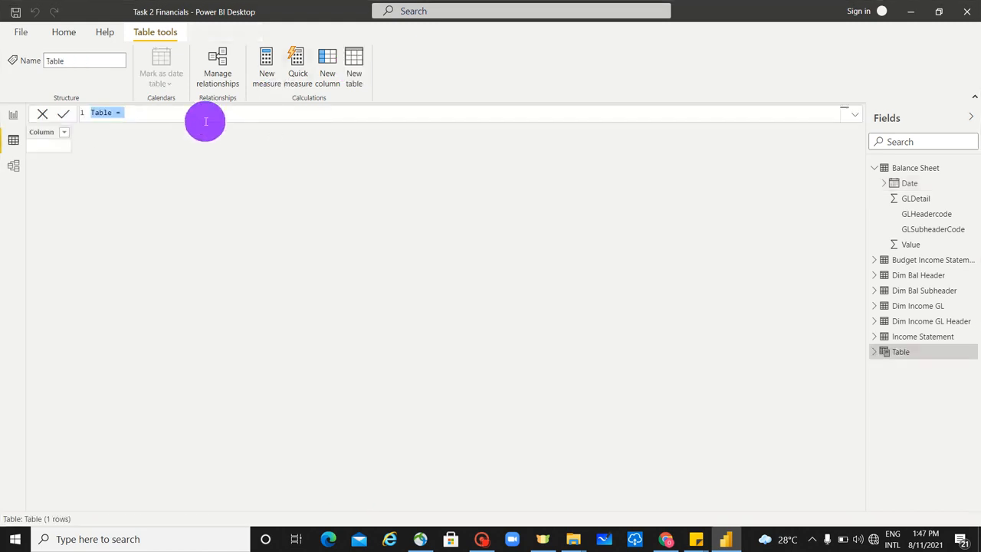
type("Dim_Calender = ")
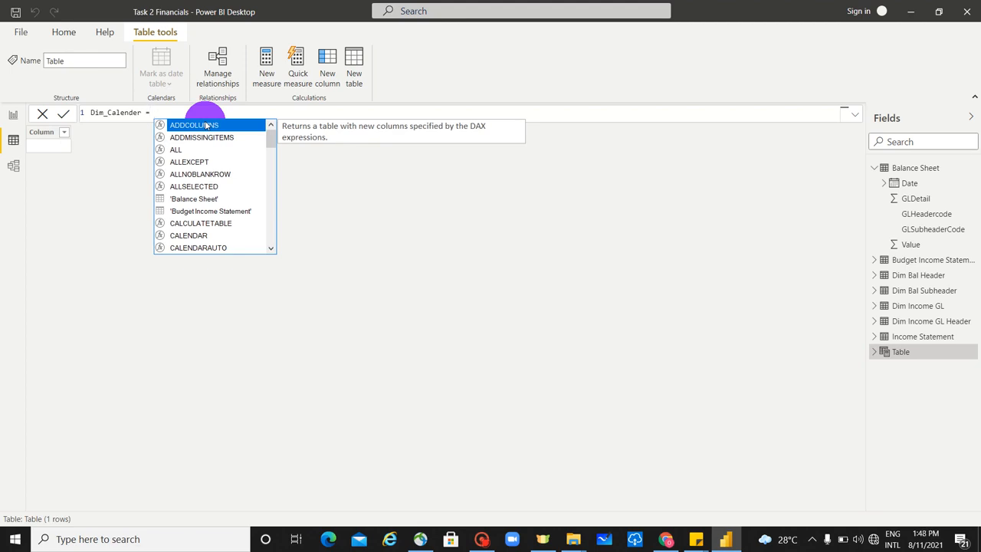
type("calen")
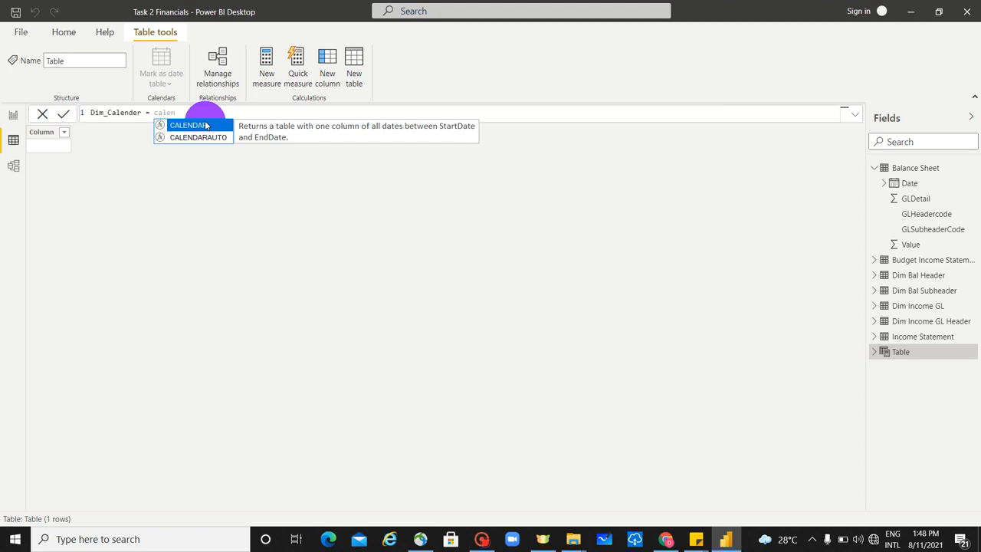
left_click(189, 124)
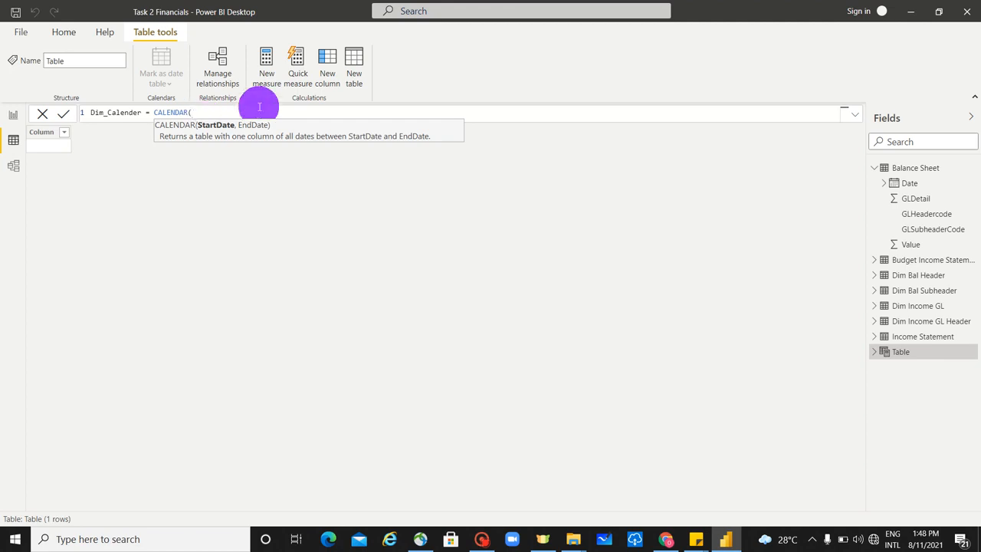
Step: Set the CALENDAR start date to MIN('Income Statement'[Date])
type("min")
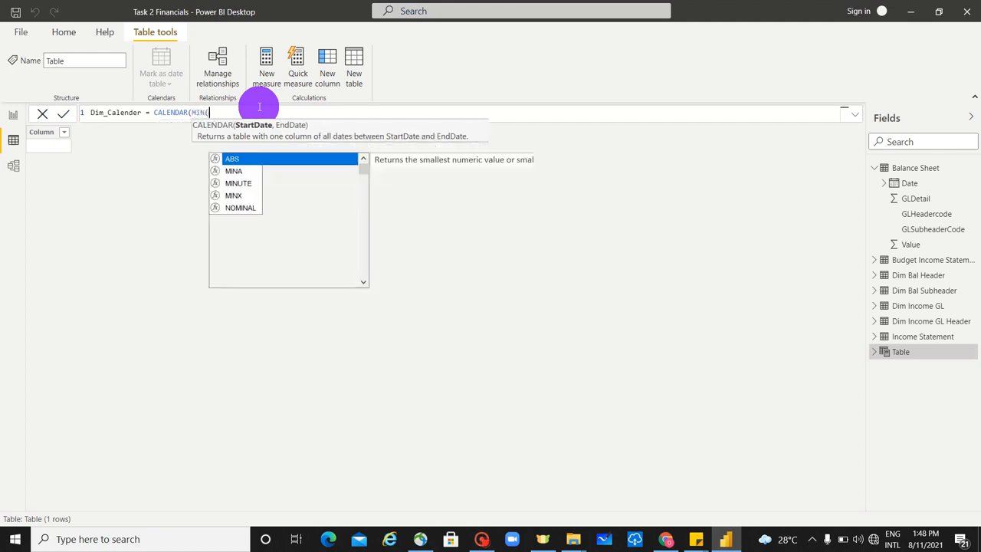
key("Tab")
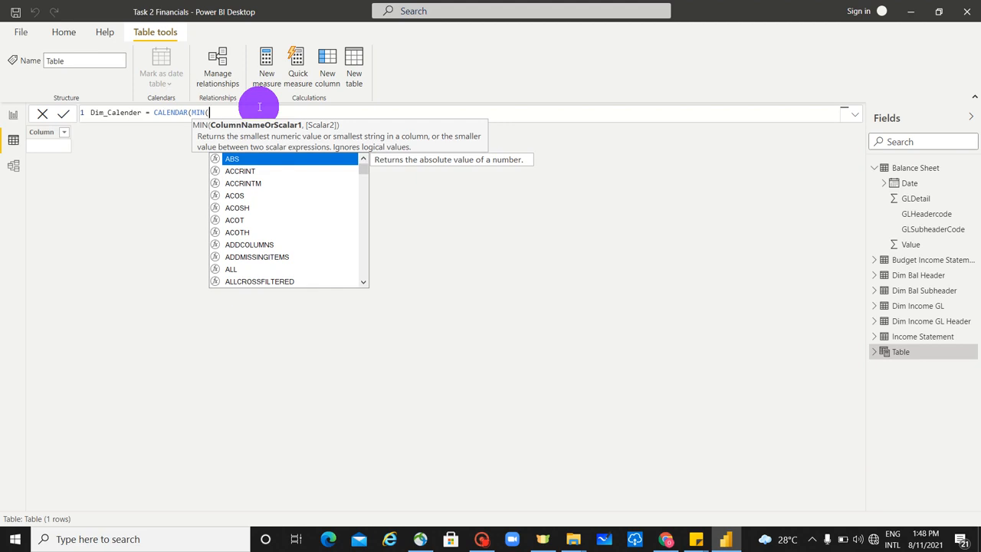
type("income")
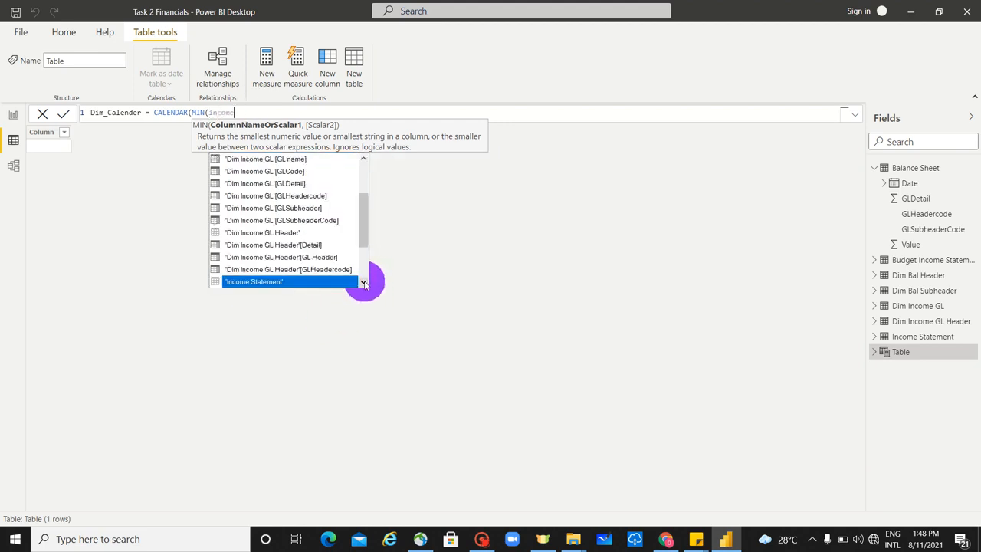
left_click(365, 282)
left_click(365, 283)
left_click(288, 258)
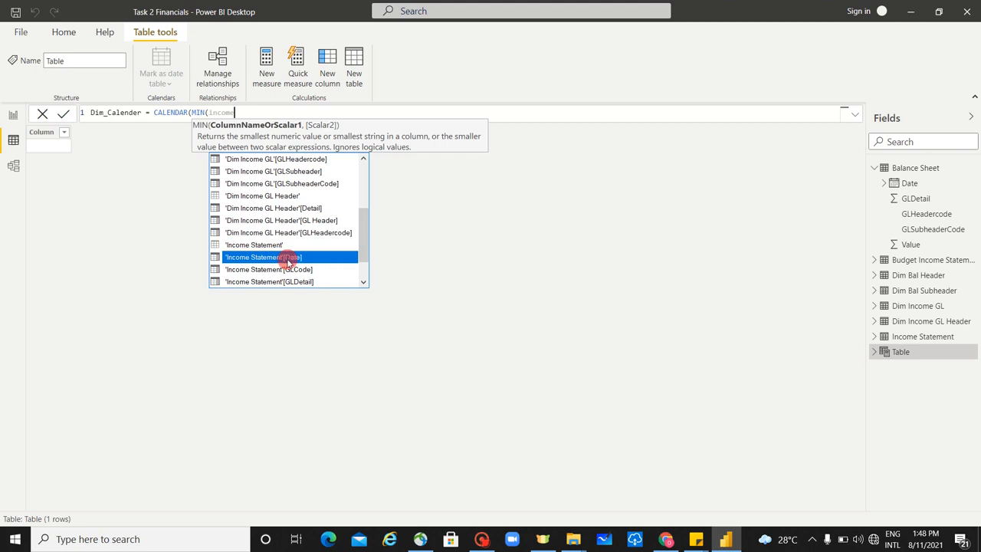
double_click(289, 259)
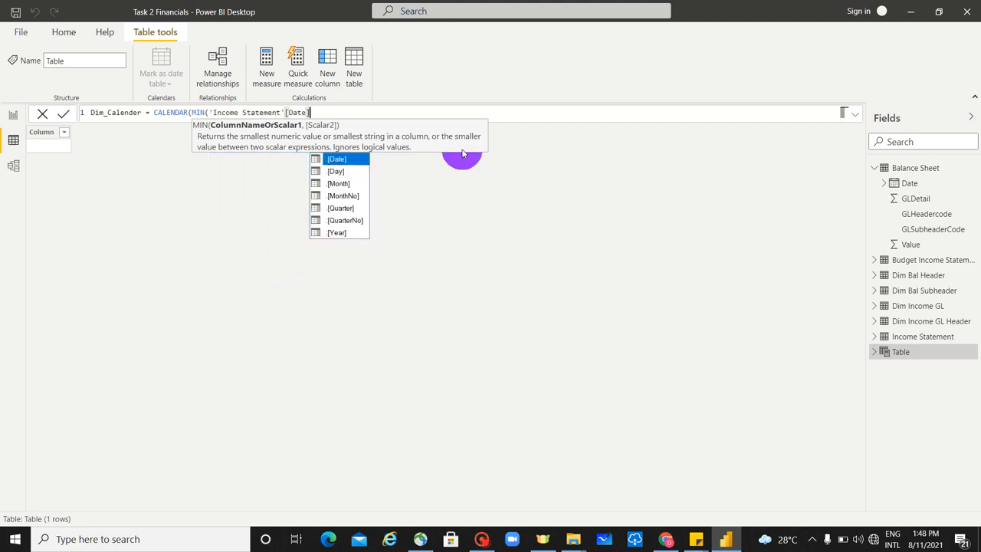
type("),")
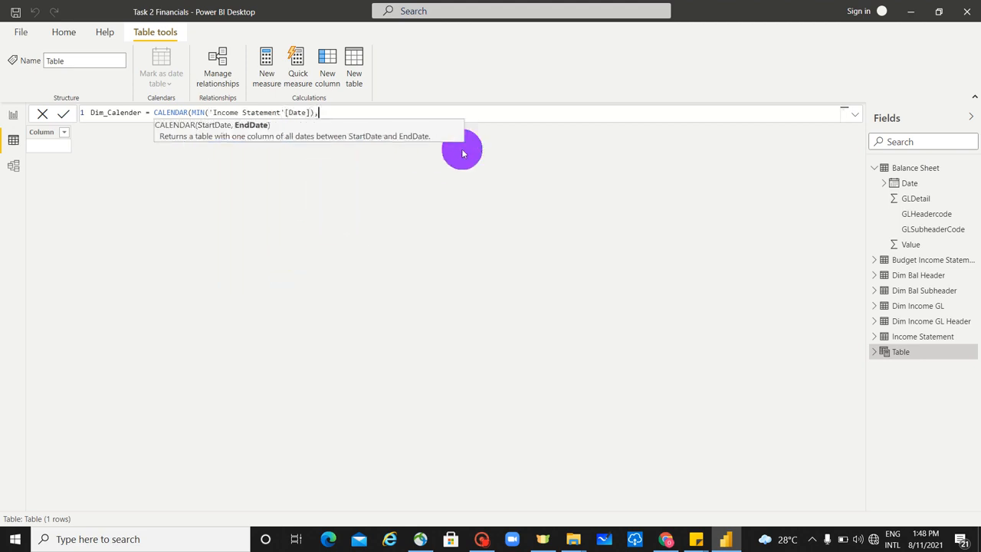
type("MAX(")
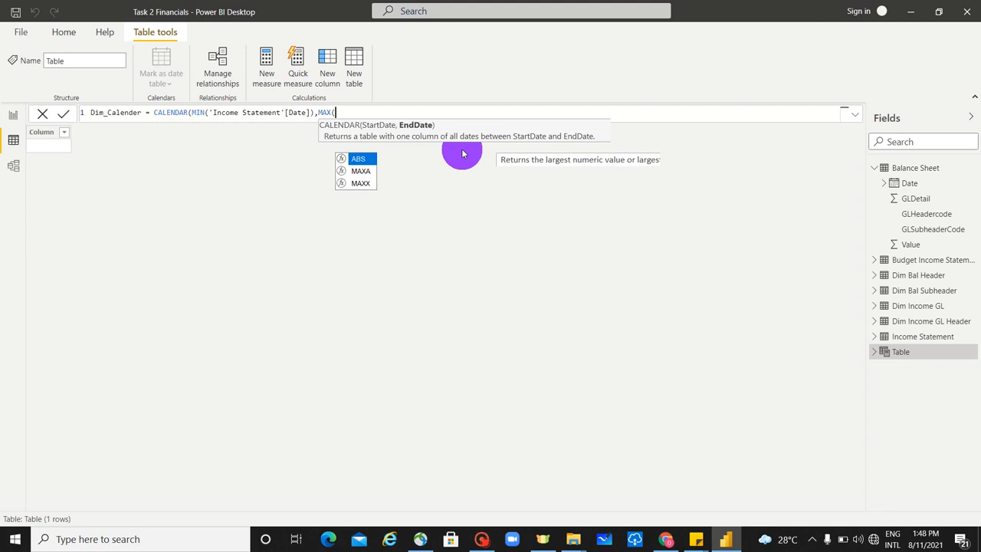
type("inco")
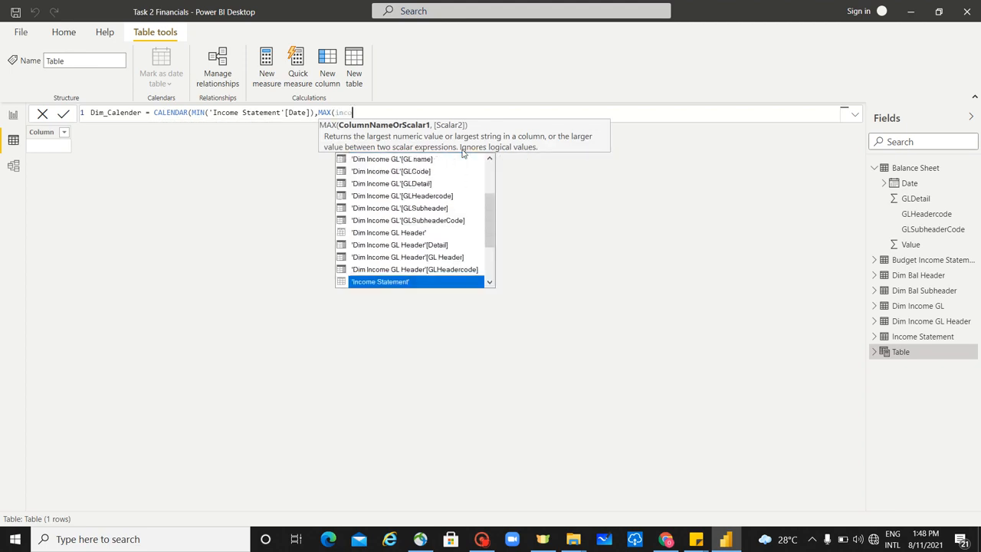
type("me")
Step: Set the CALENDAR end date to MAX('Income Statement'[Date]) and commit the table formula
left_click(489, 281)
left_click(489, 281)
left_click(489, 281)
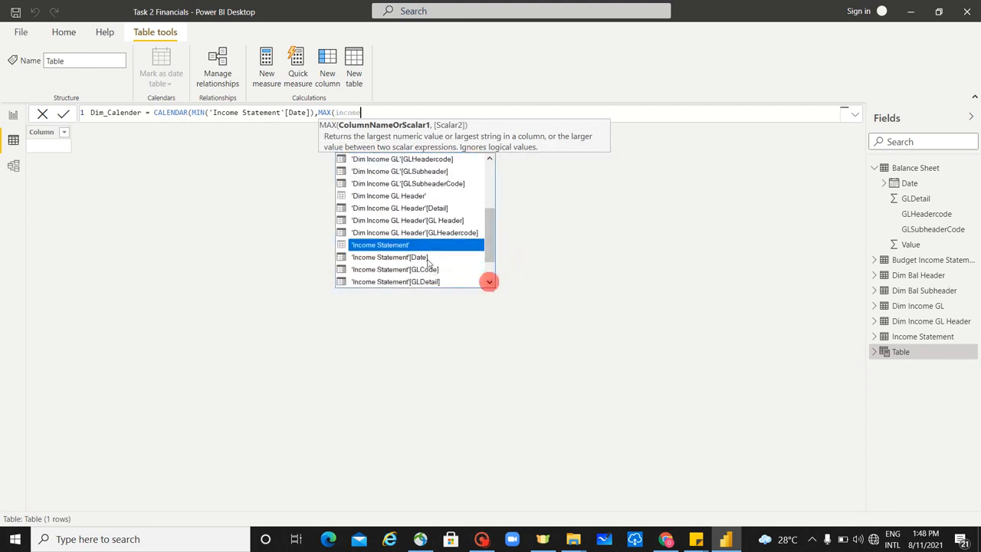
left_click(427, 258)
type("])")
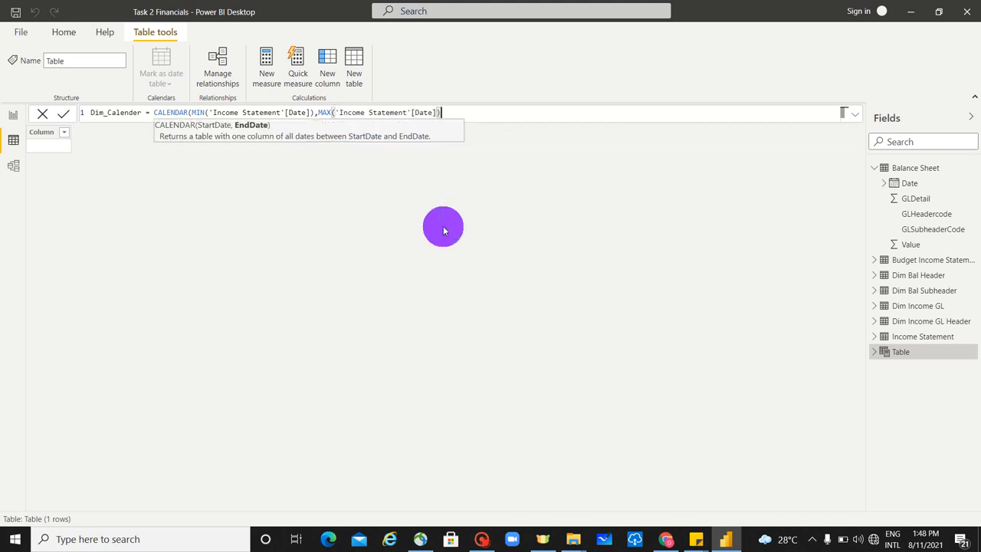
type(")")
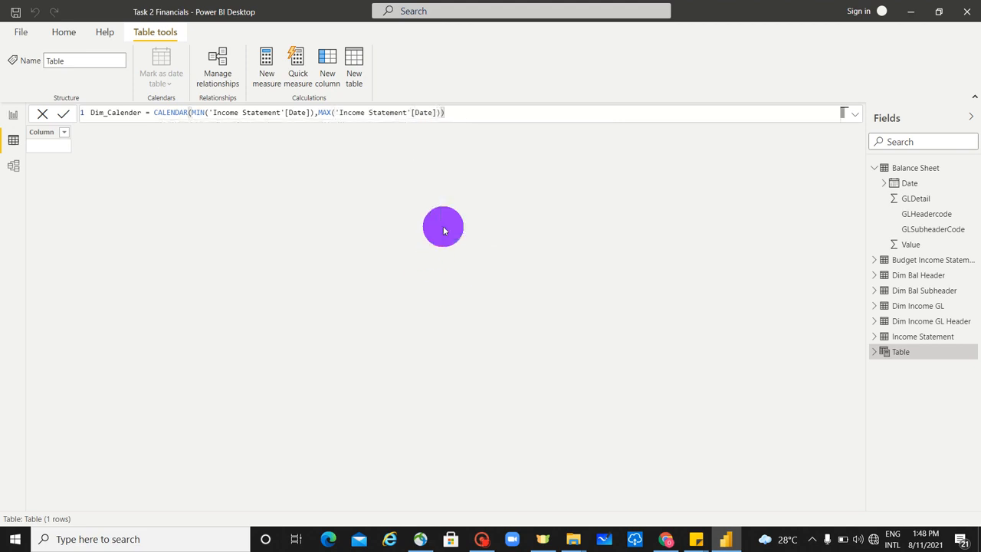
key("Return")
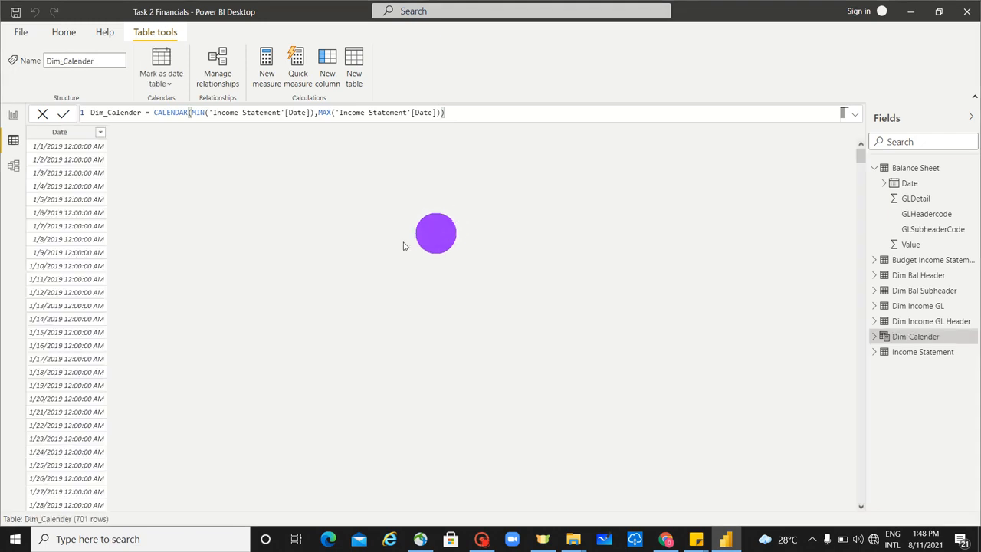
Step: Format the Date column of Dim_Calender as 14-Mar-01 (dd-mmm-yy)
left_click(61, 134)
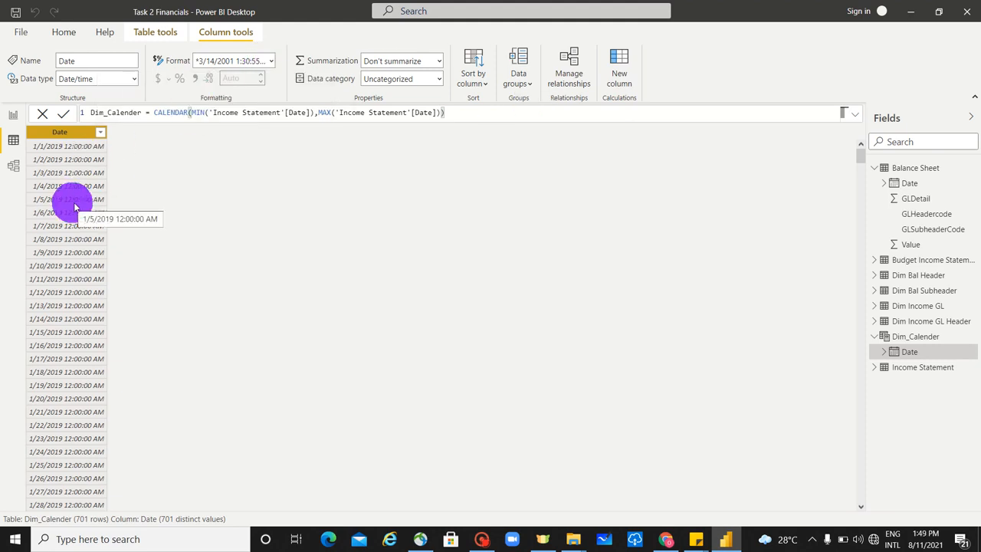
left_click(272, 63)
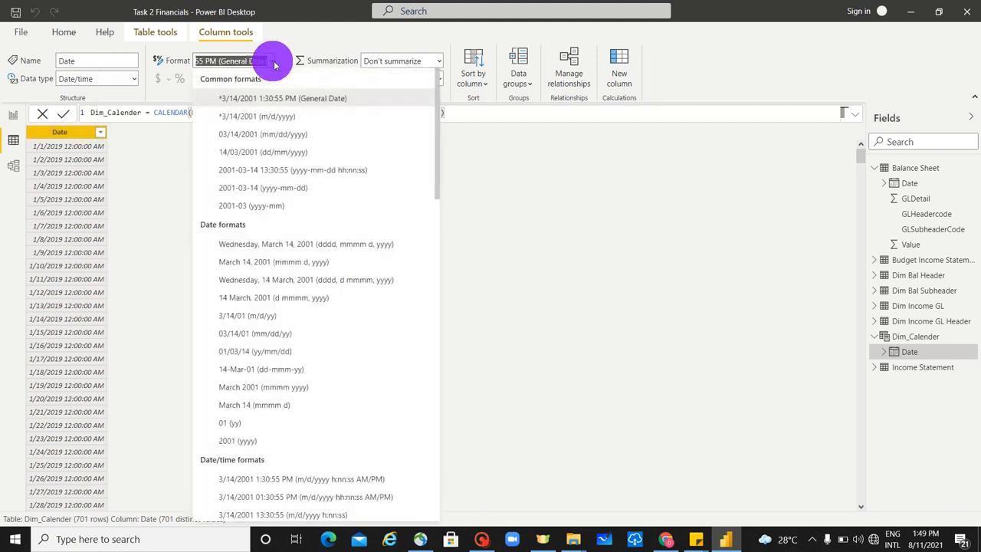
left_click(335, 371)
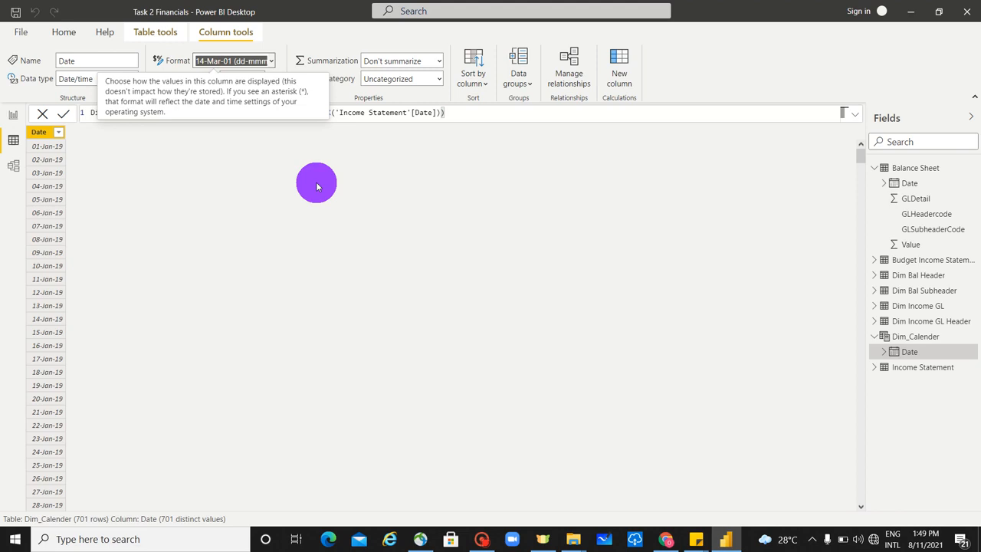
left_click(168, 236)
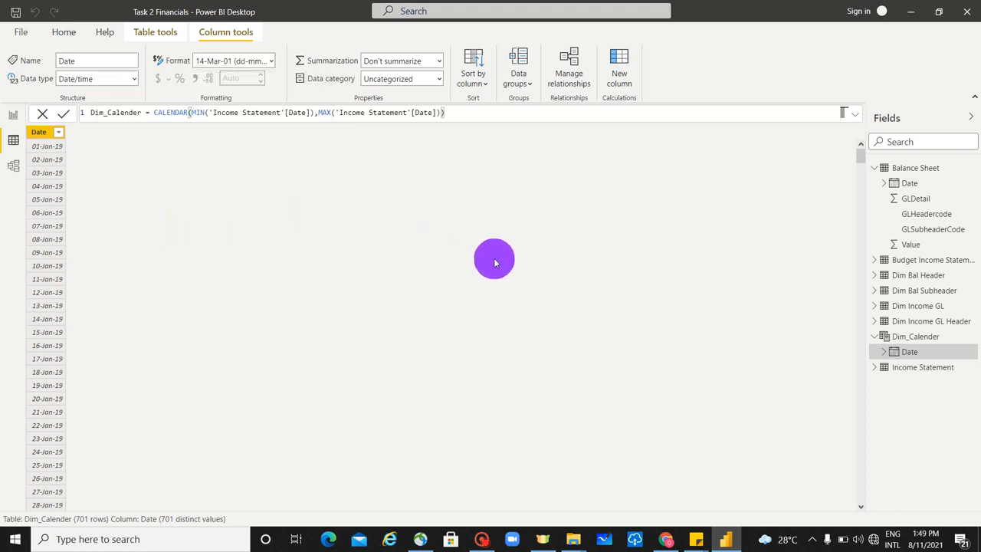
Step: Add a calculated column to Dim_Calender with the formula Month_No = MONTH(Dim_Calender[Date])
left_click(626, 75)
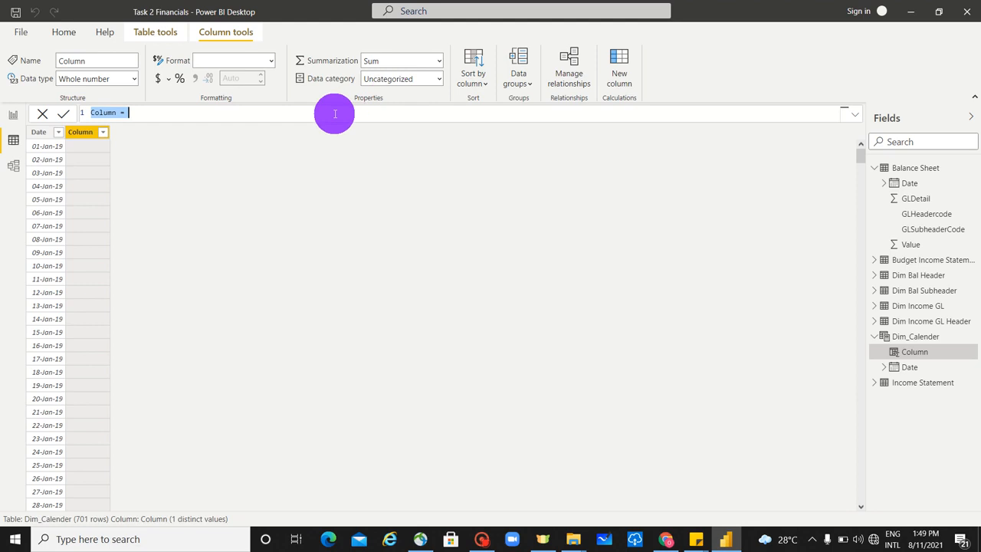
type("Month_No = mon")
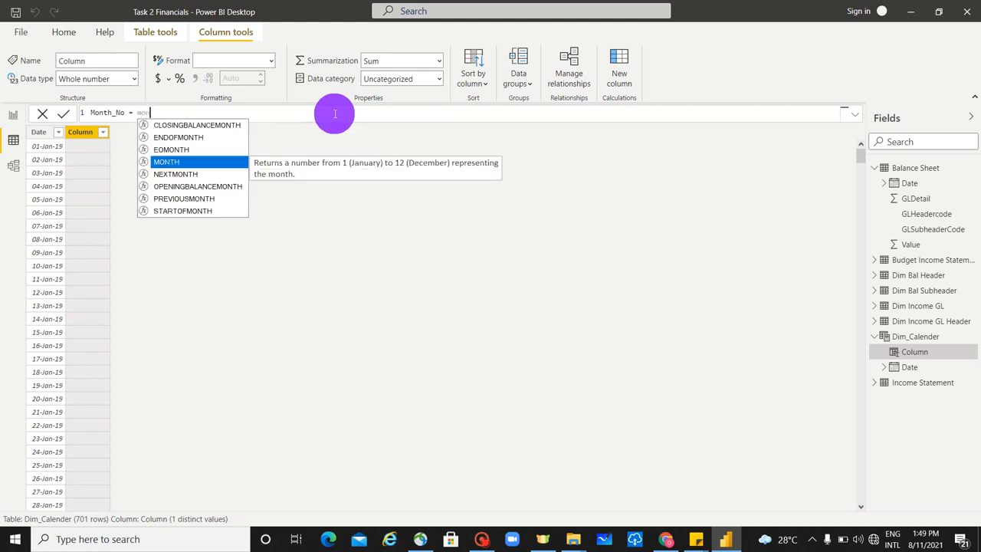
key("Tab")
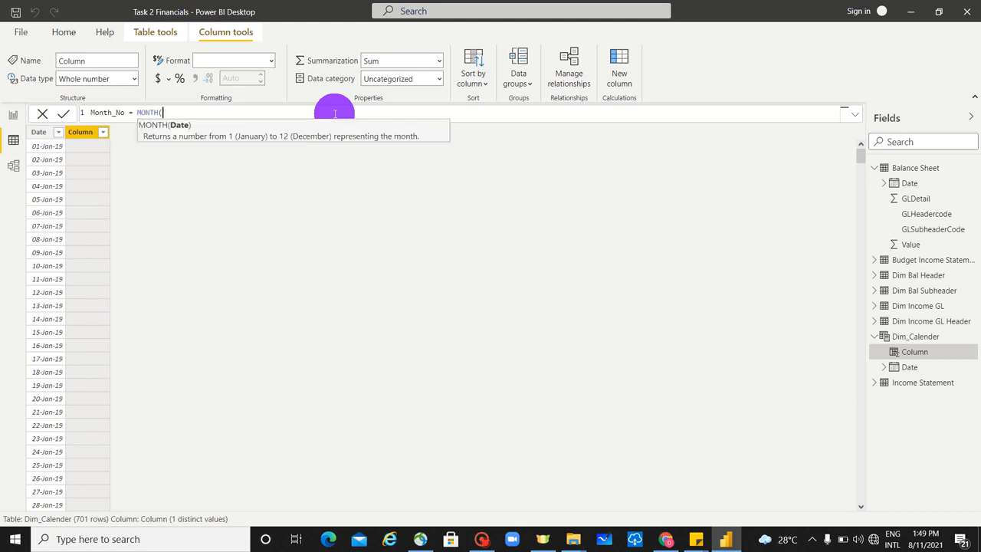
type("dim")
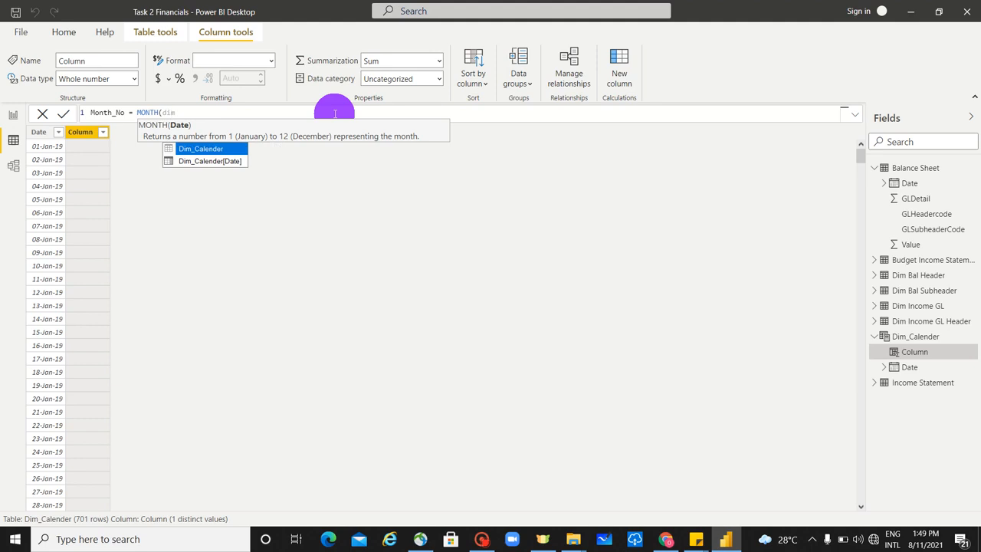
key("Down")
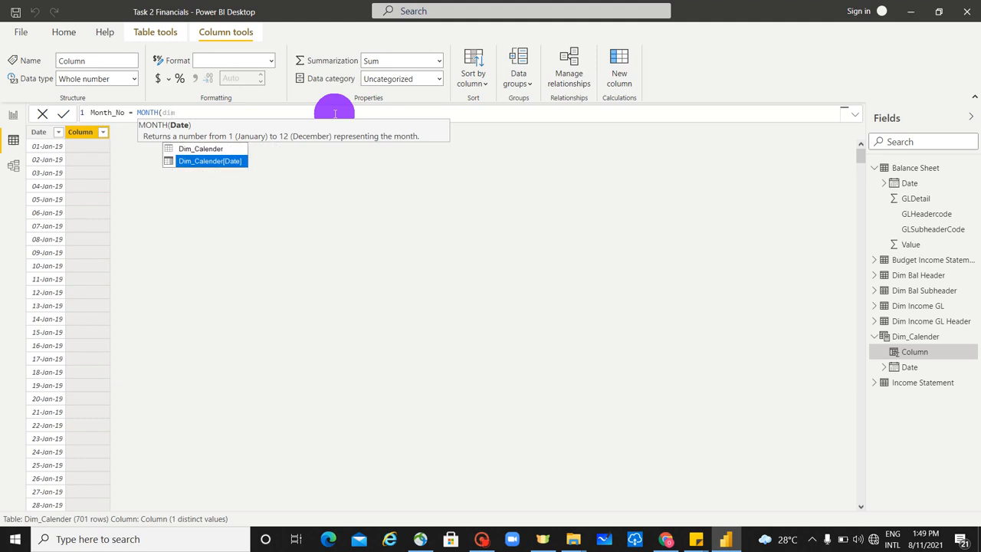
key("Tab")
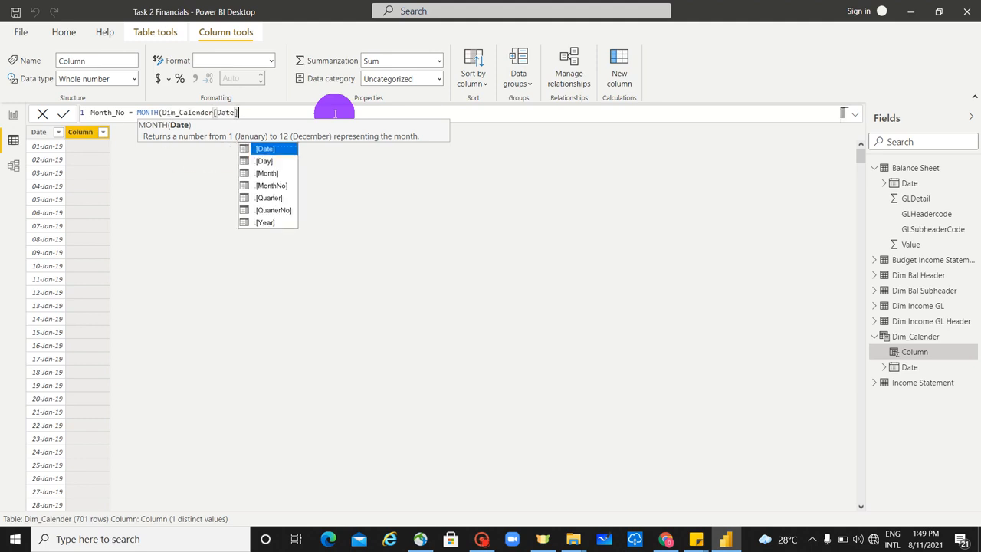
type(")")
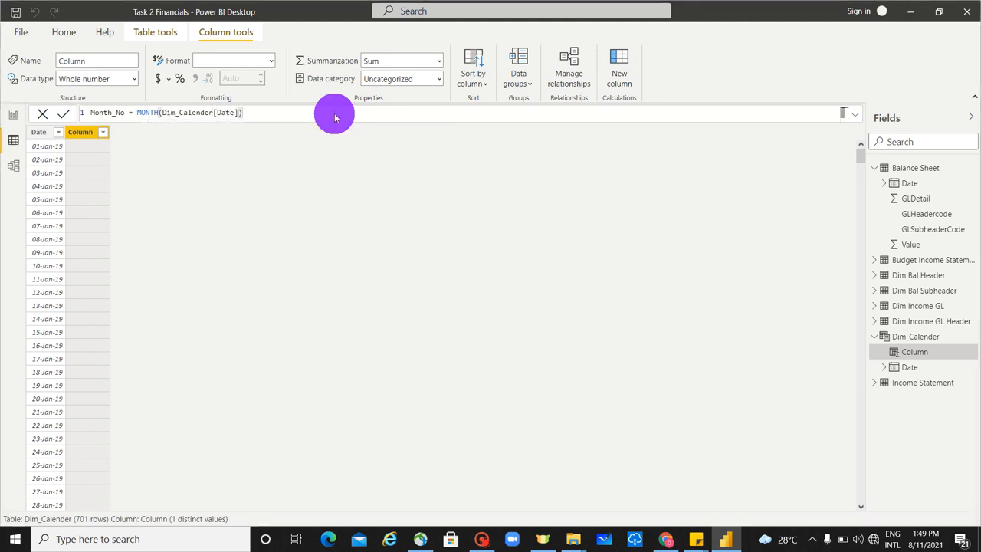
key("Return")
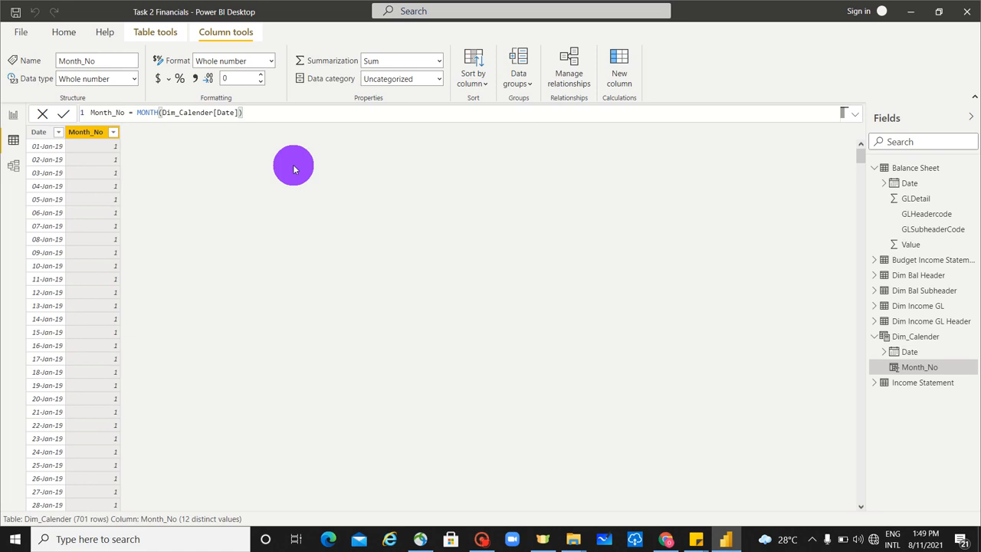
Step: Start a new calculated column in Dim_Calender and name it Month
left_click(621, 68)
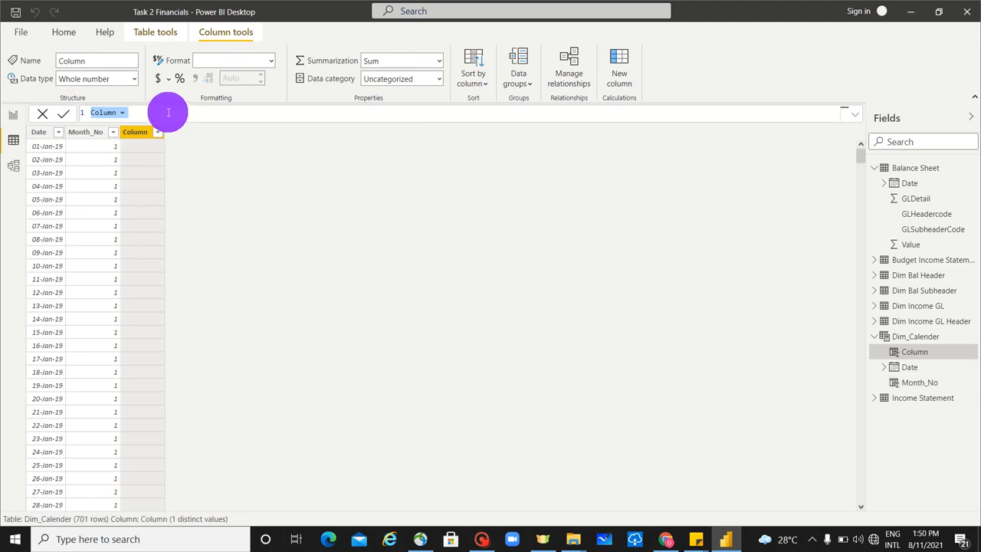
type("M")
type("onth")
type("_")
type("Na")
key("BackSpace")
key("BackSpace")
key("BackSpace")
type("= ")
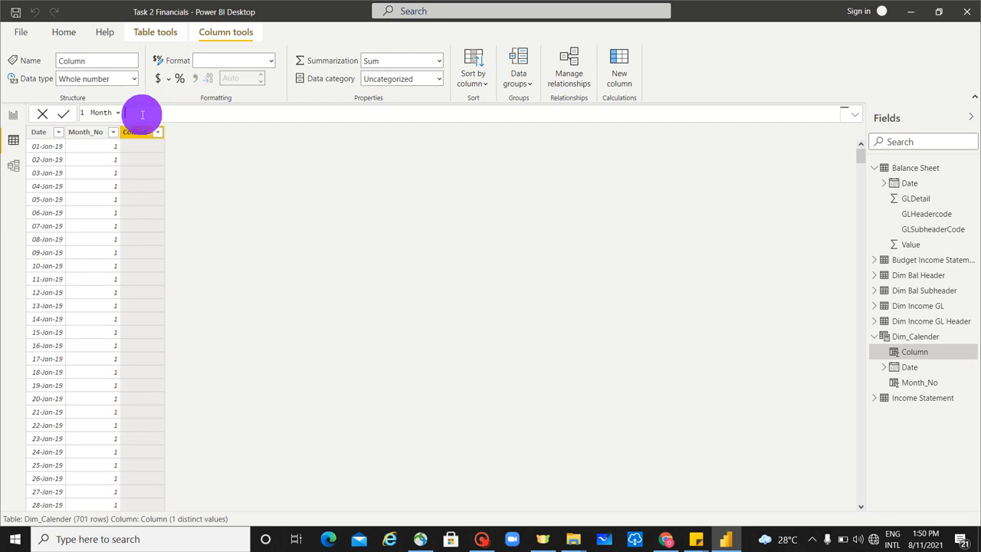
type("FOR")
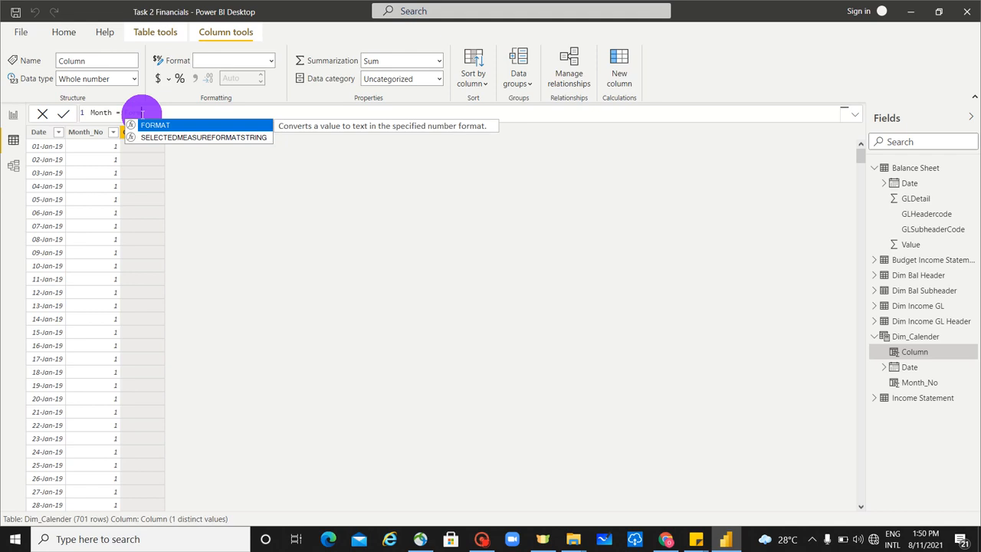
Step: Define the Month column as FORMAT(Dim_Calender[Date],"MMM") and commit the formula
key("Tab")
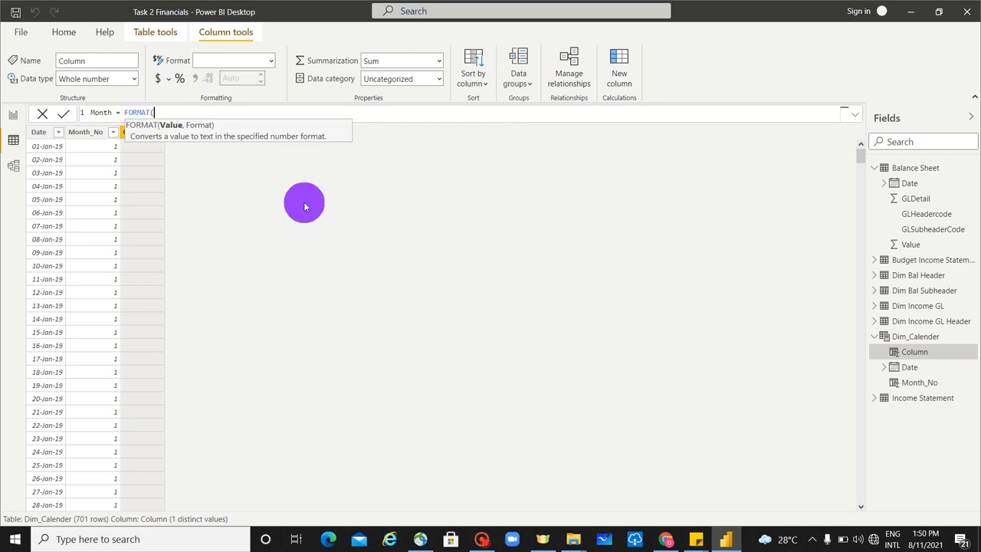
type("dim")
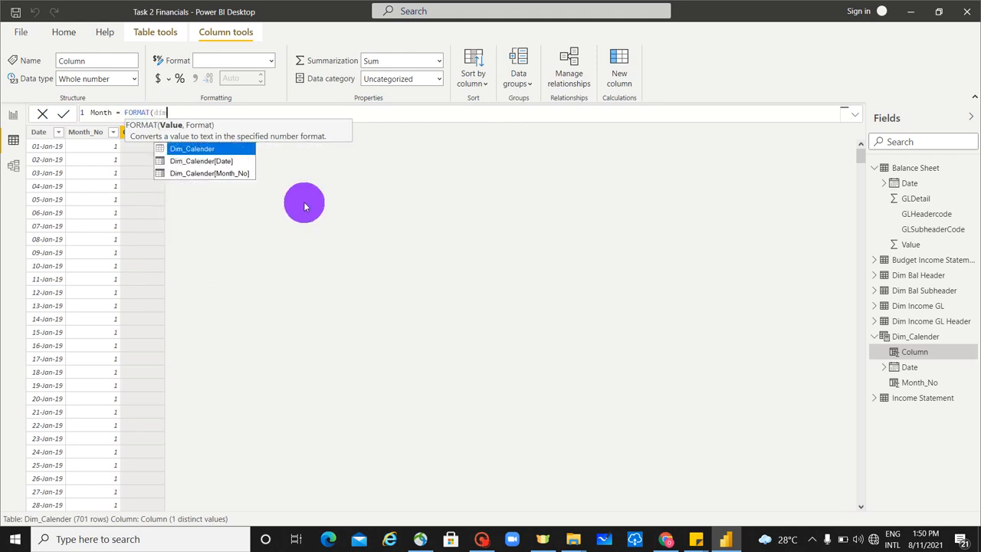
key("Down")
key("Tab")
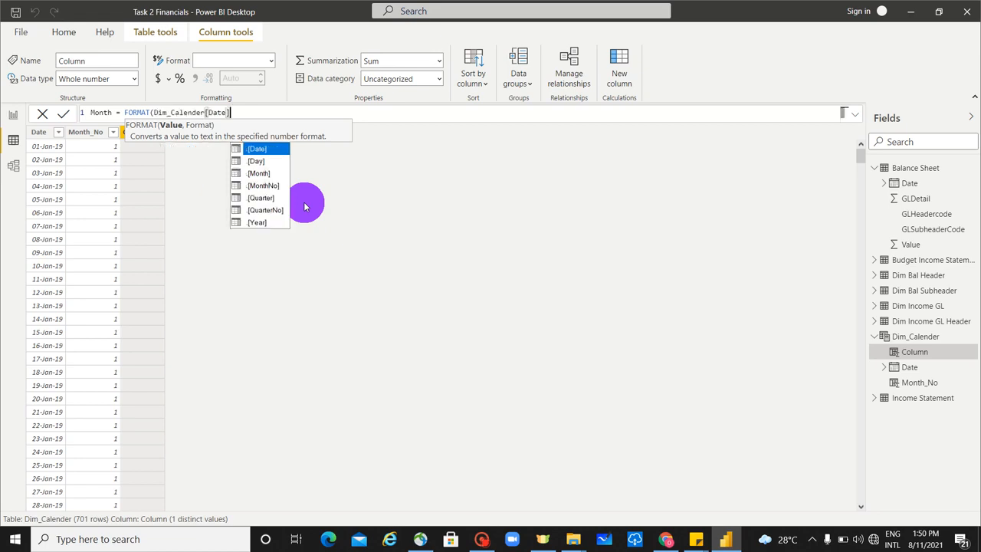
type(",\"\"")
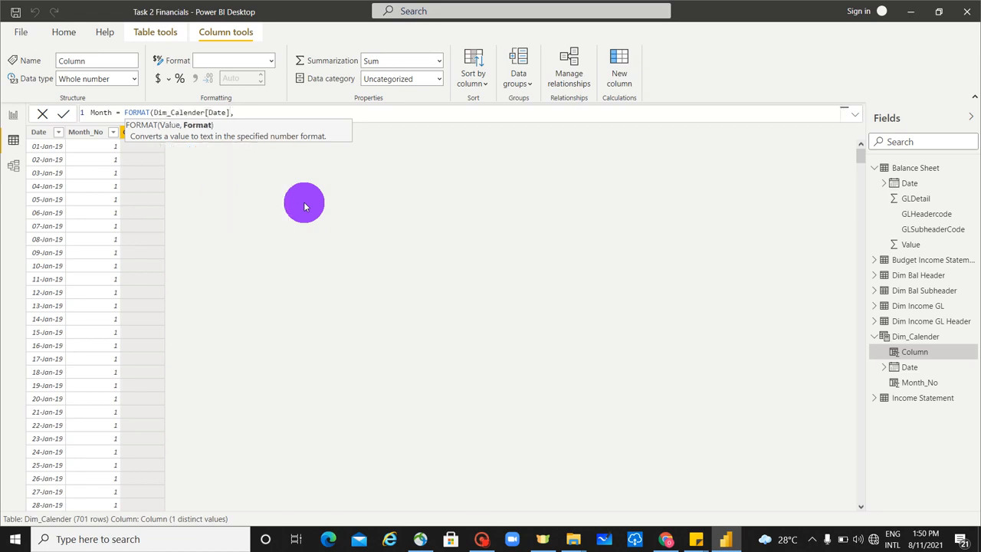
left_click(239, 113)
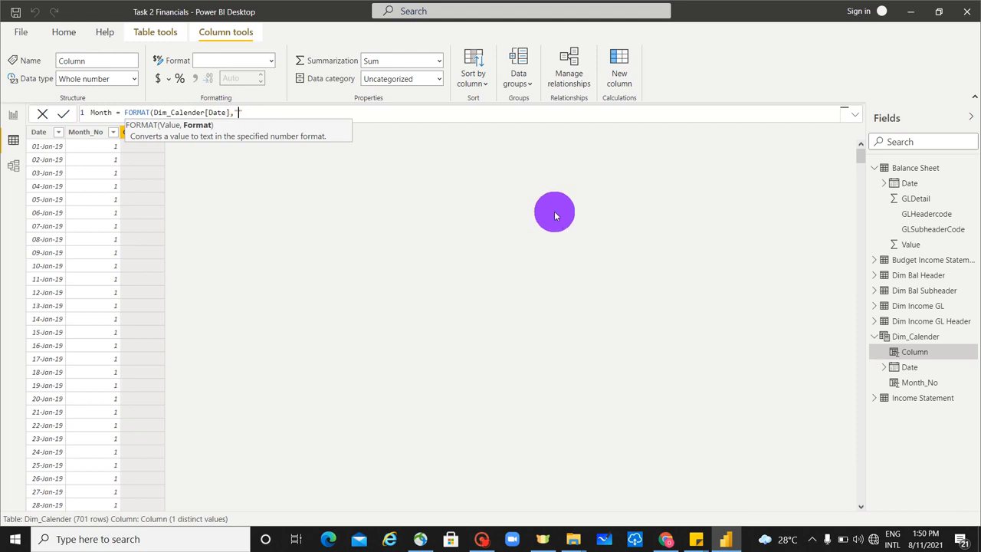
type("MMM\"")
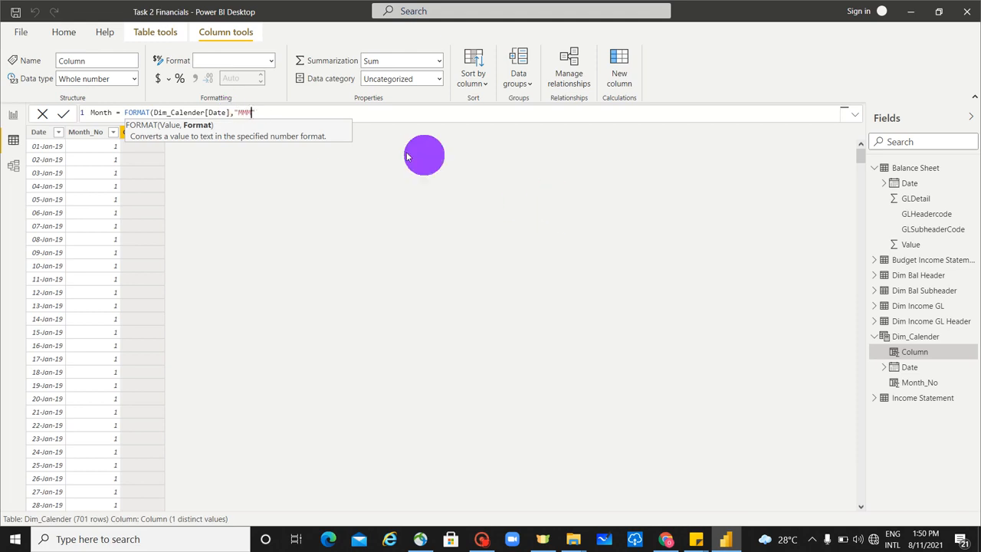
type(")")
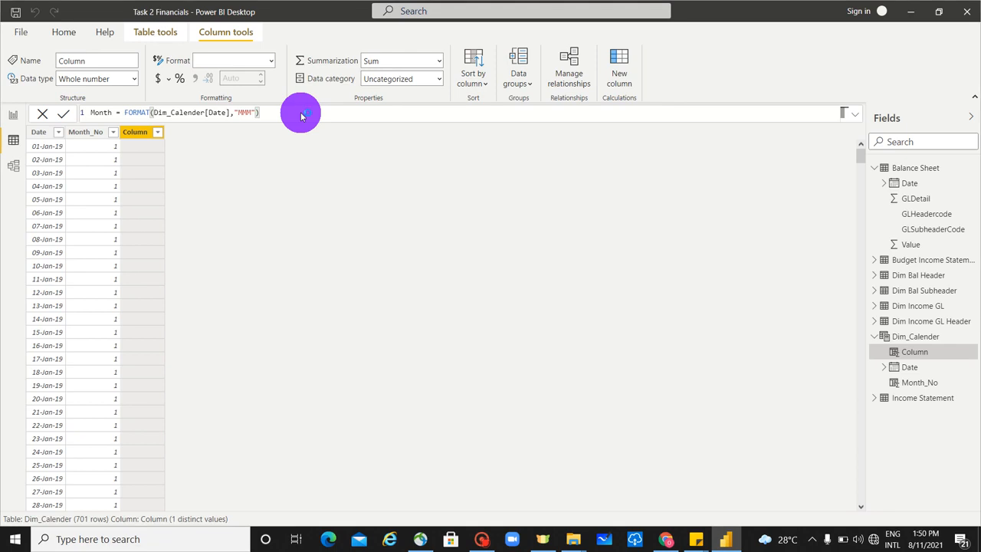
key("Return")
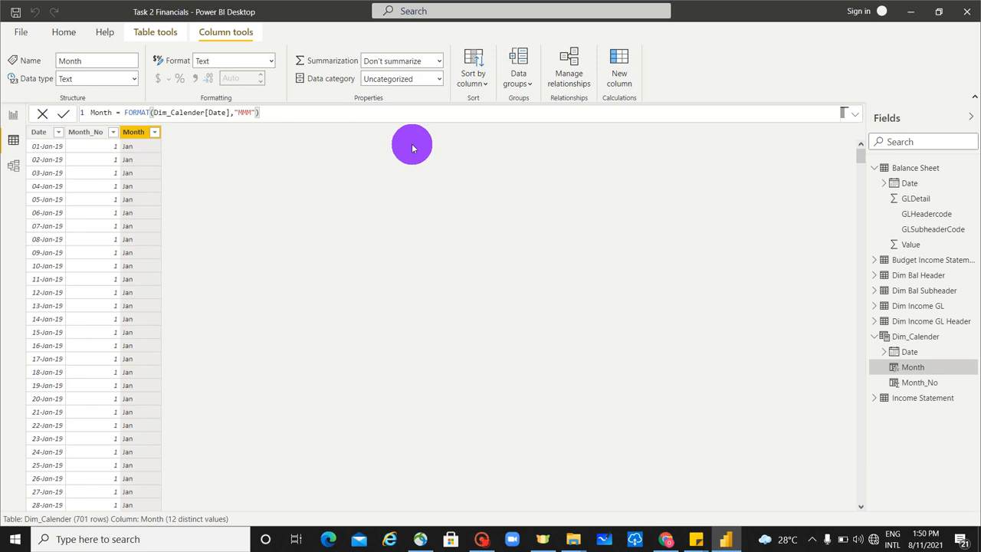
Step: Add a calculated column to Dim_Calender with the formula Year = YEAR(Dim_Calender[Date])
left_click(623, 77)
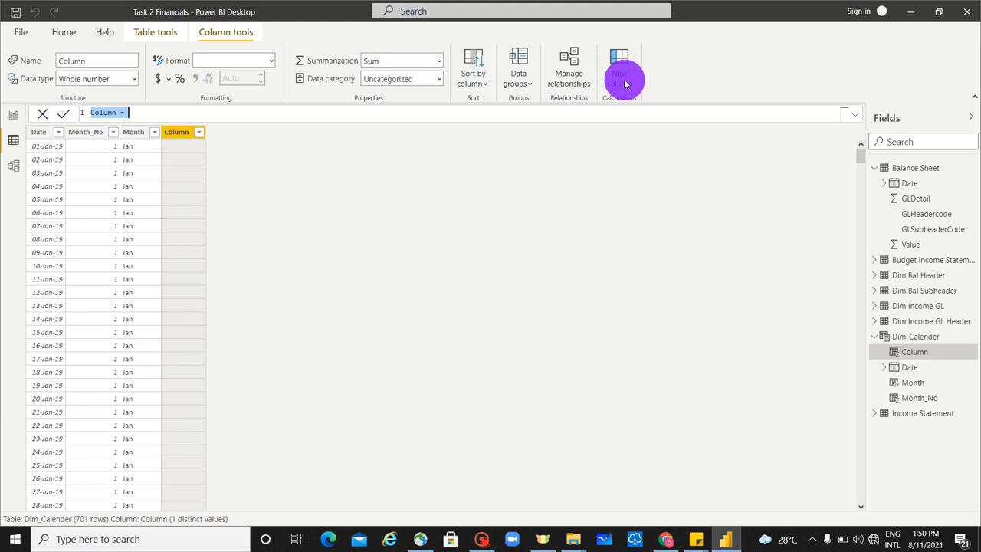
type("Year ")
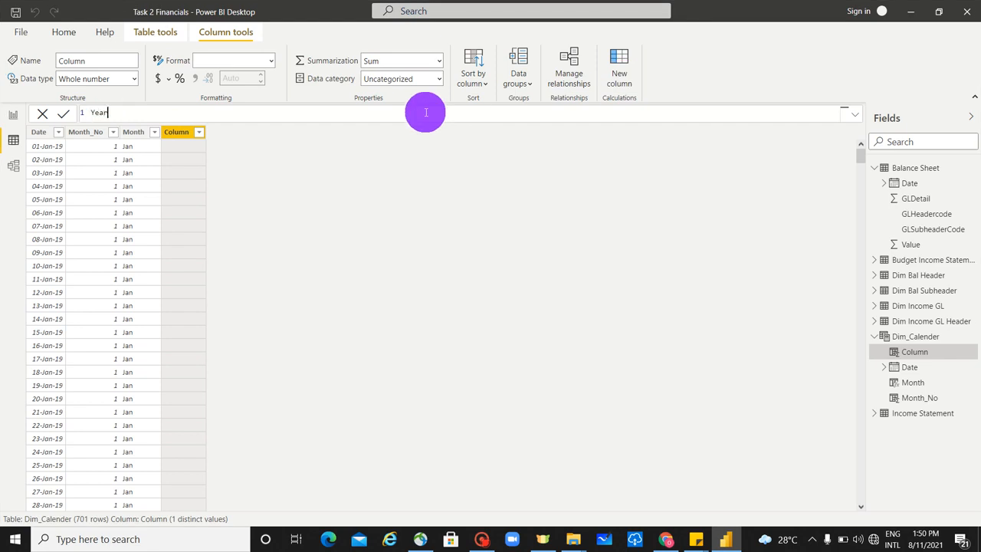
type("= Year")
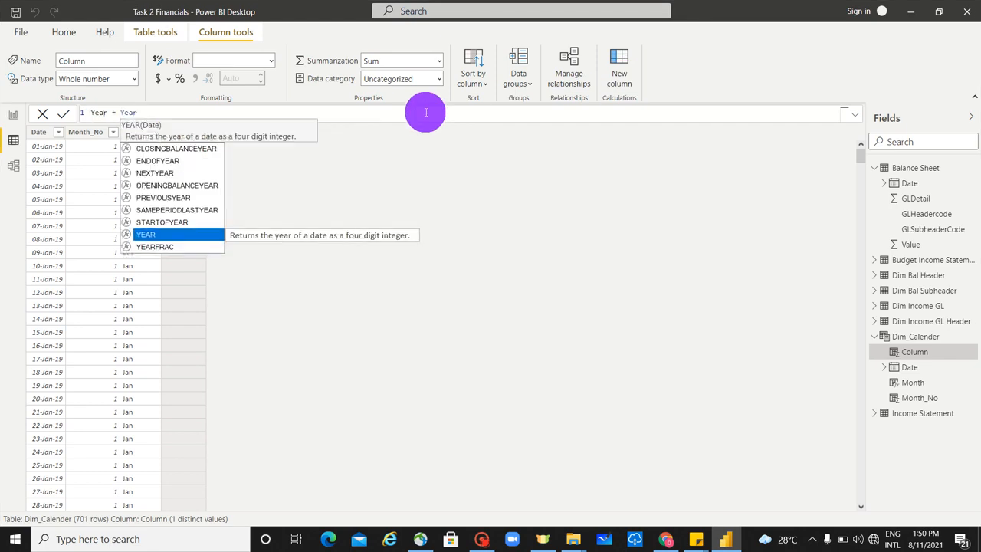
key("Tab")
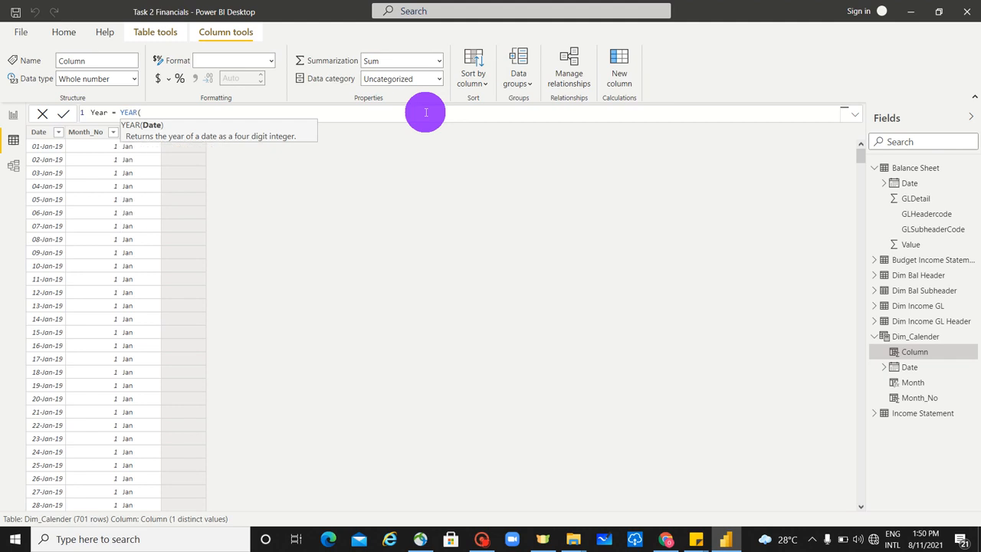
type("dim")
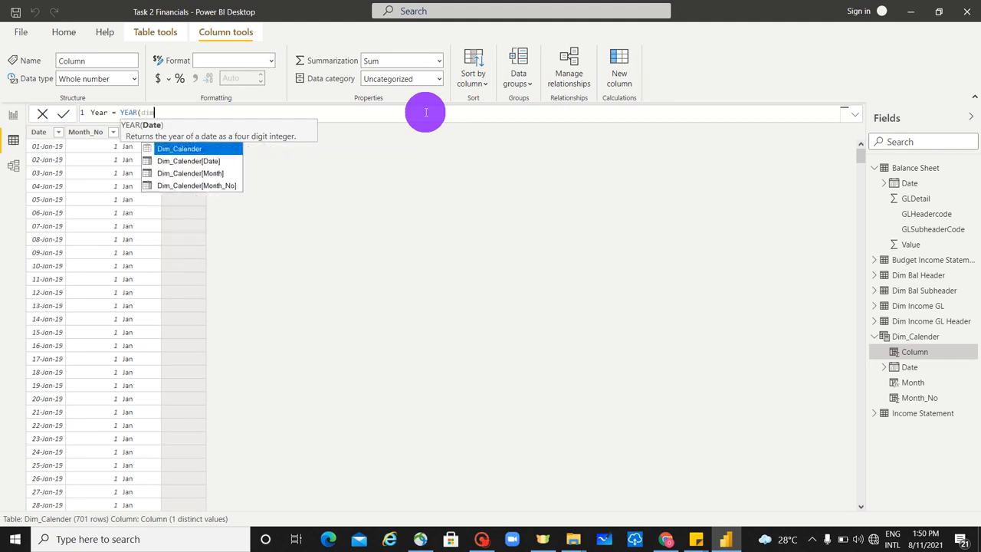
key("Down")
key("Tab")
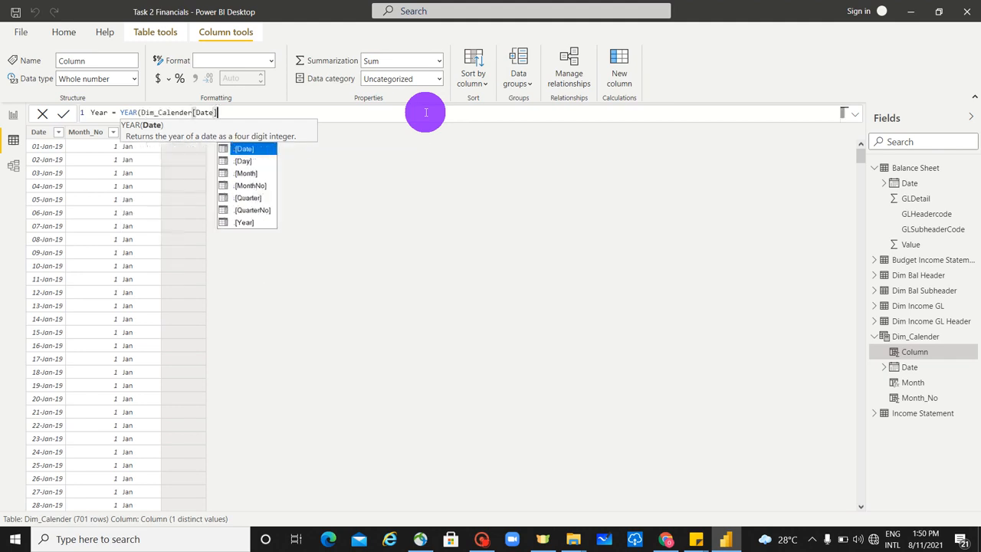
type(")")
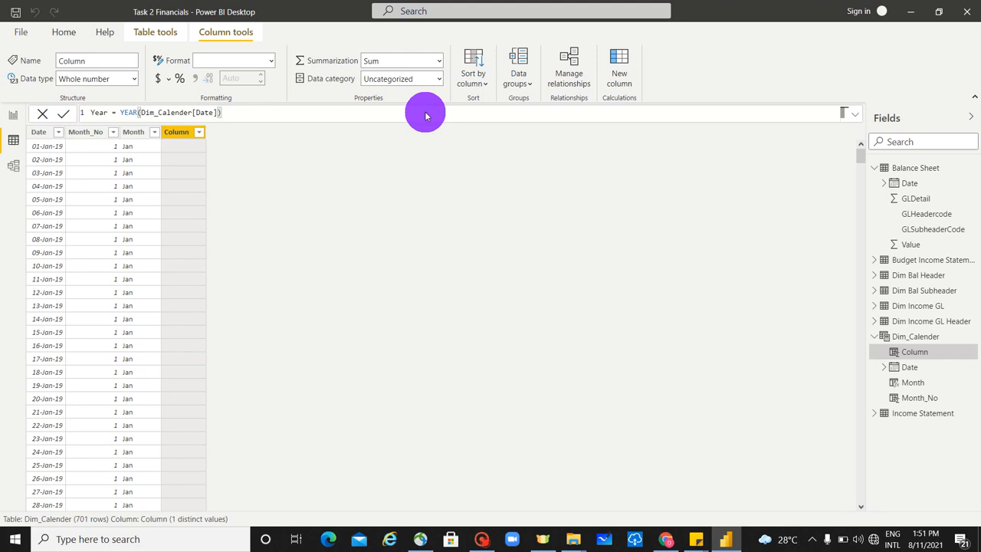
key("Return")
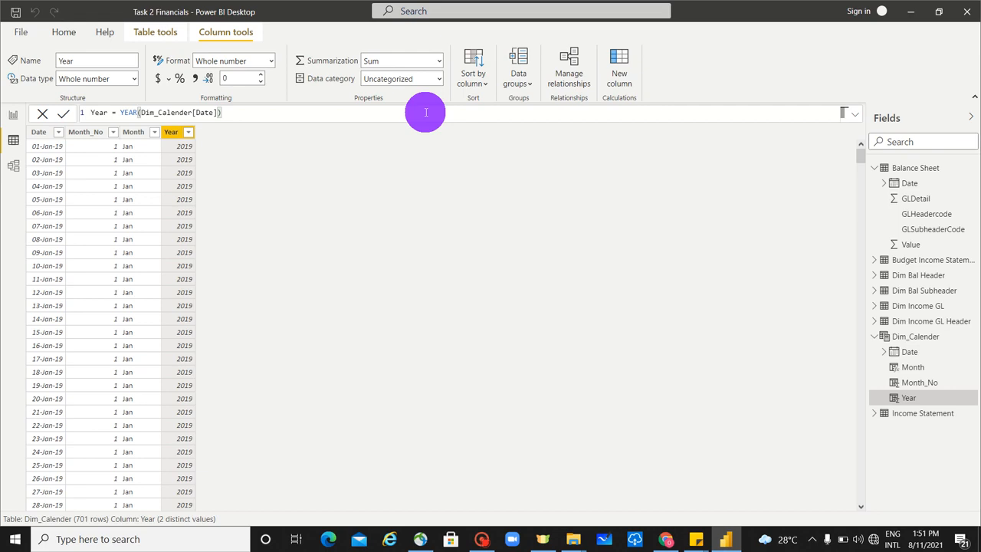
Step: Start another calculated column in Dim_Calender and name it Day in a Month
left_click(625, 75)
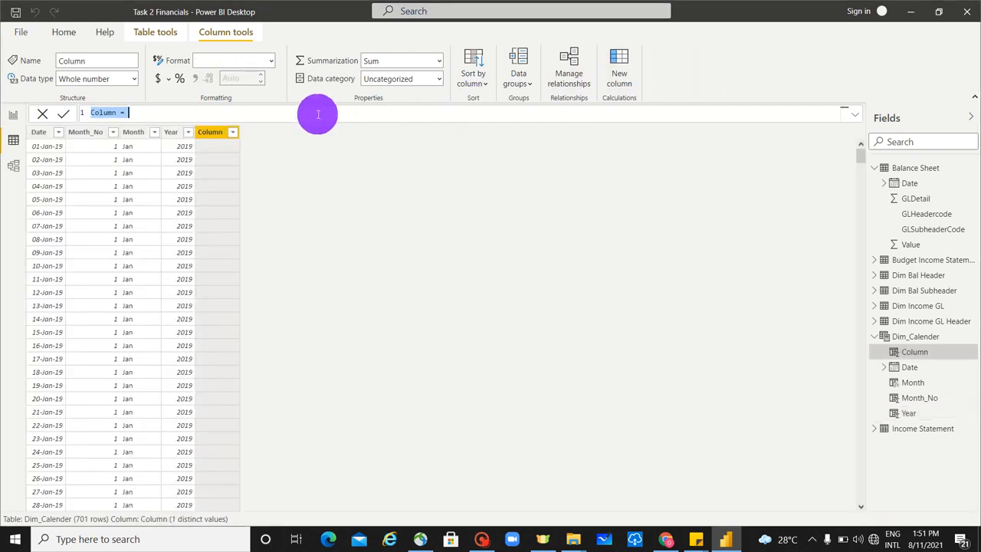
type("Day in a Mo")
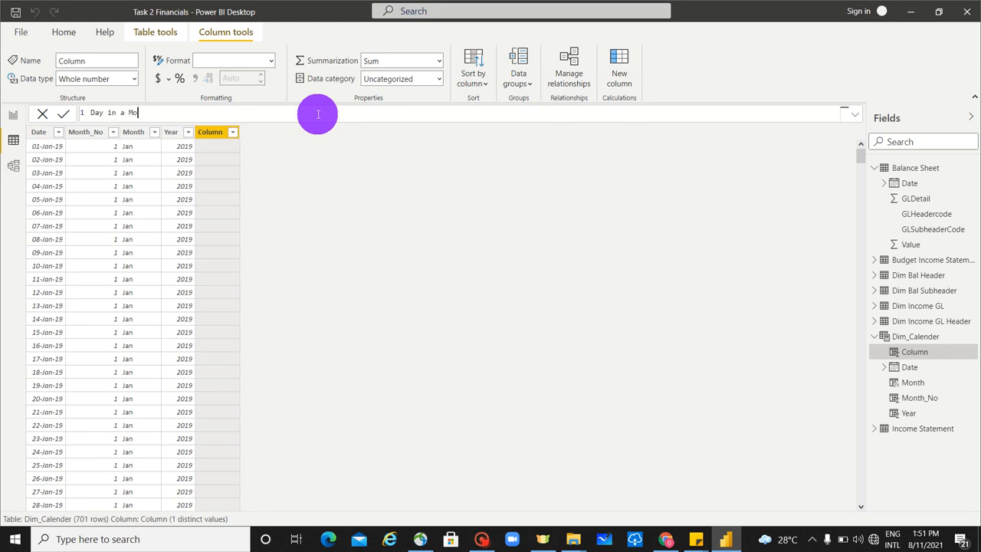
type("nth = day")
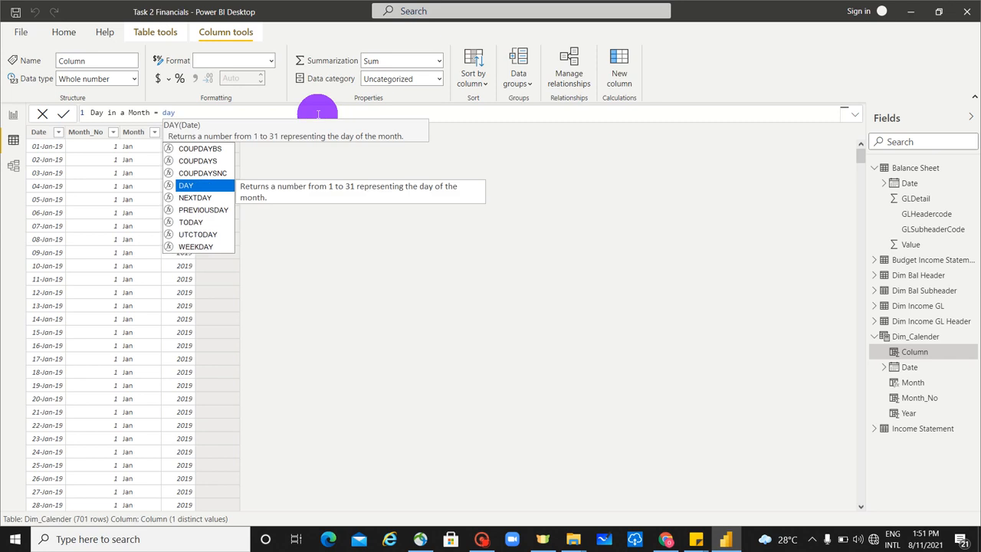
Step: Define the Day in a Month column as DAY(Dim_Calender[Date]) and commit the formula
key("Tab")
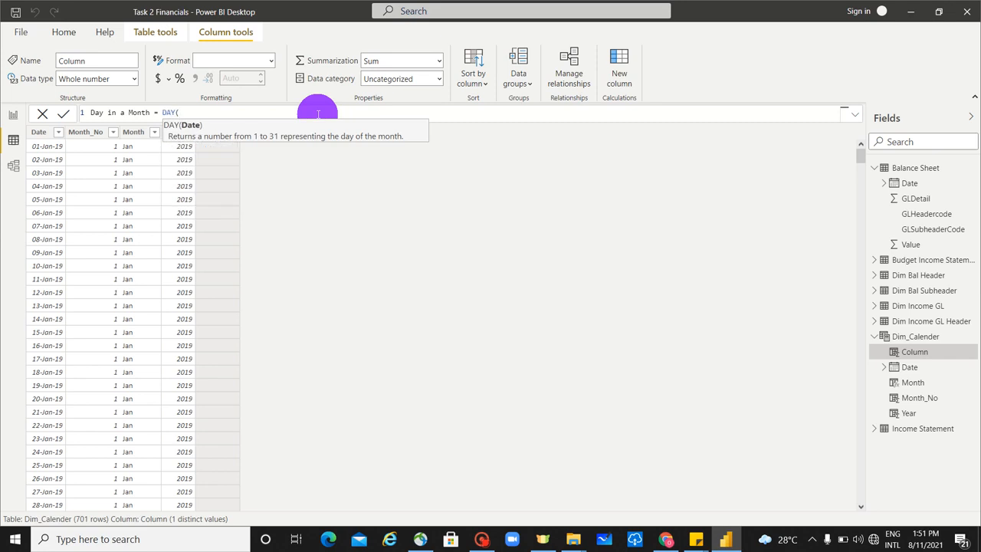
type("dim")
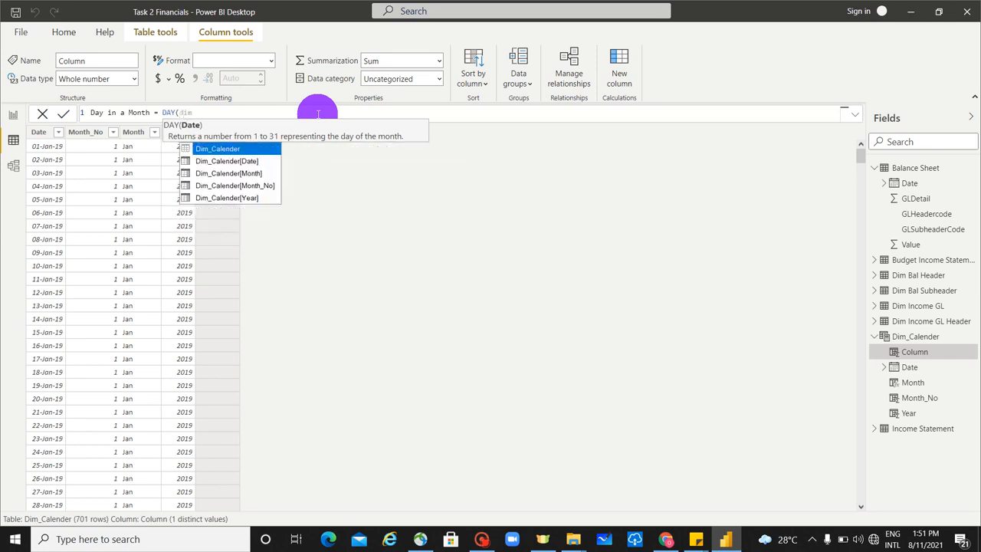
key("Down")
key("Down")
key("Down")
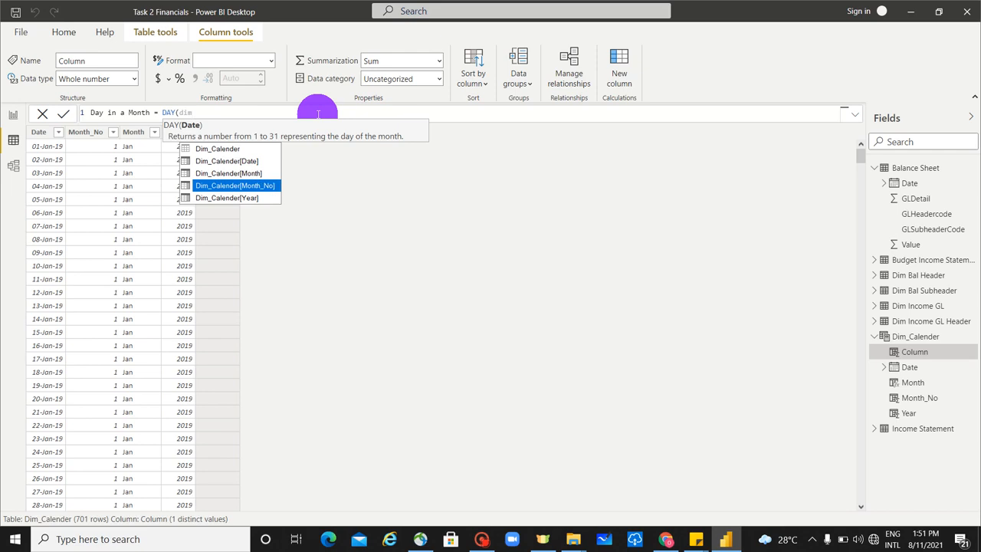
key("Up")
key("Up")
key("Tab")
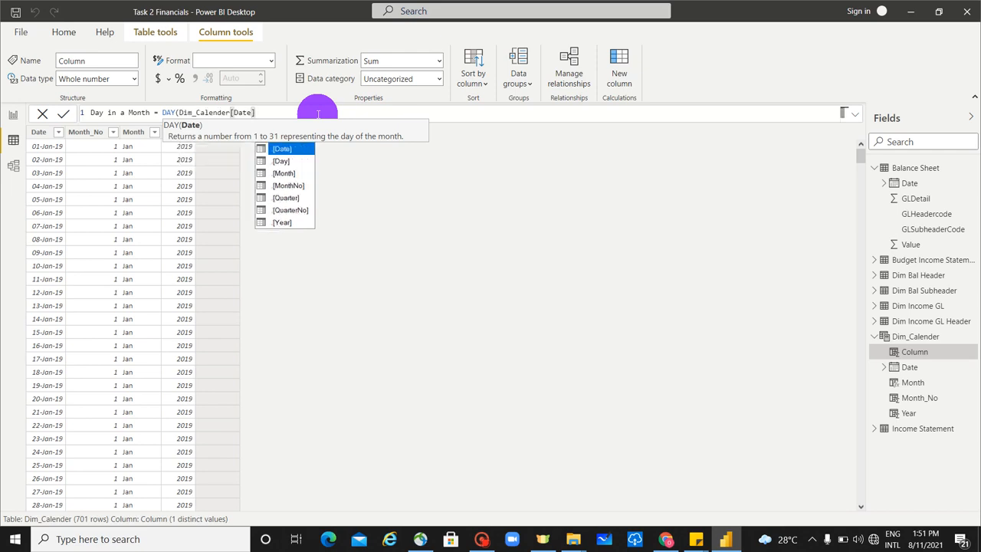
key("Escape")
type(")")
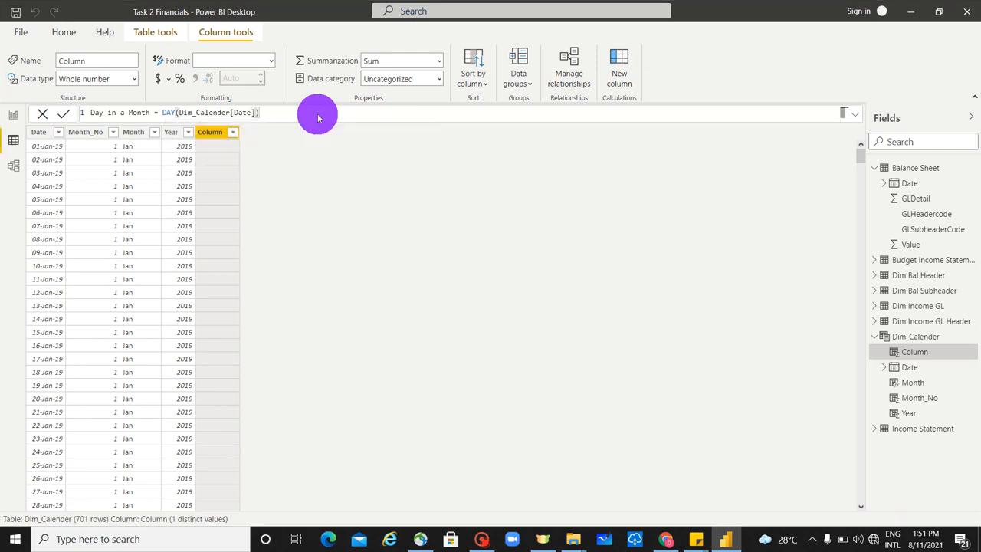
key("Return")
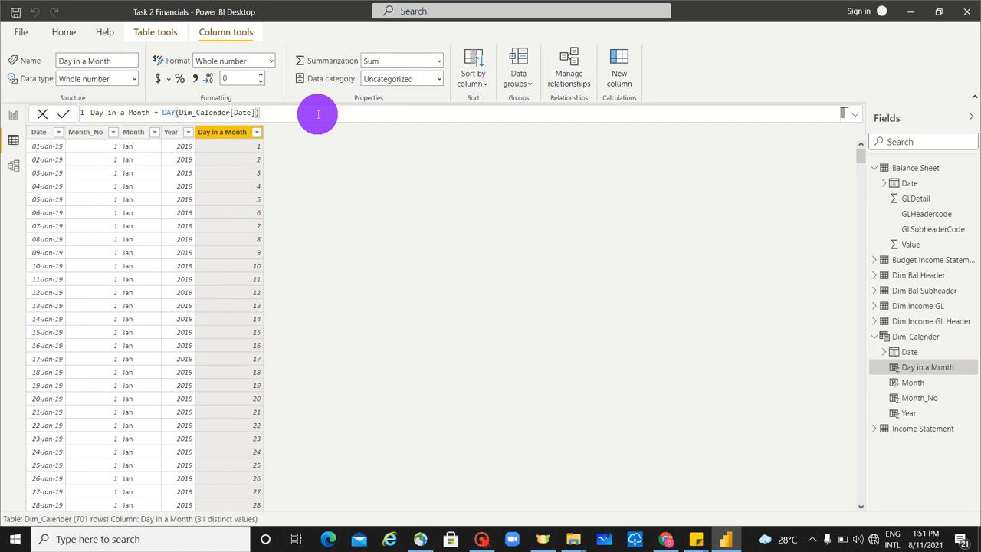
Step: Examine the distinct values in the filter list of the Day in a Month column
left_click(257, 132)
scroll(368, 440, "down", 3)
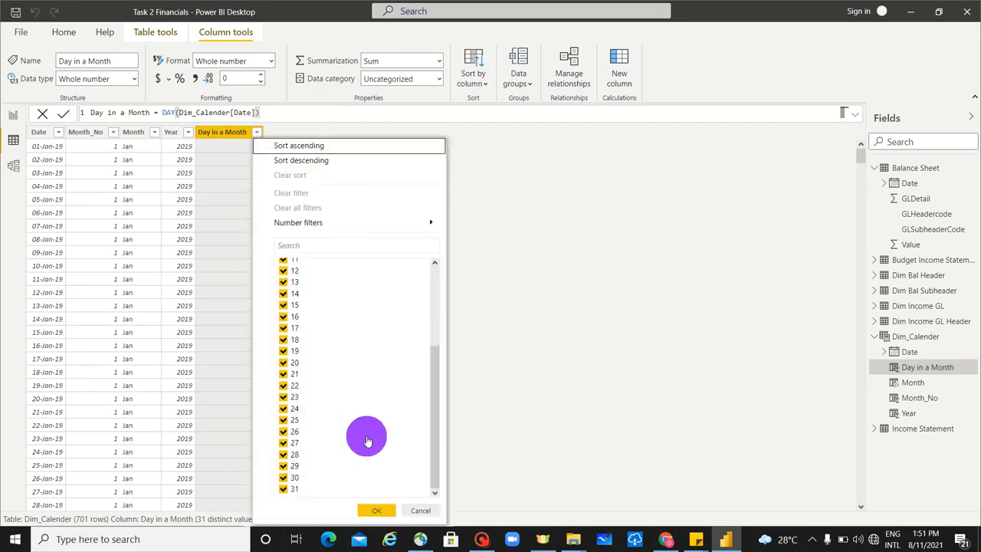
scroll(368, 441, "up", 3)
left_click(216, 132)
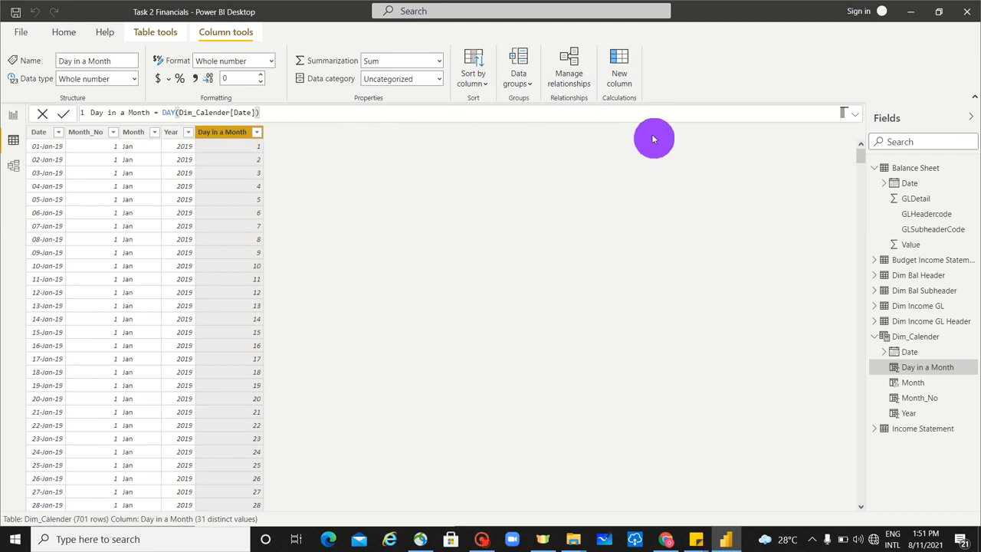
Step: Start another calculated column in Dim_Calender and name it Month_year
left_click(627, 67)
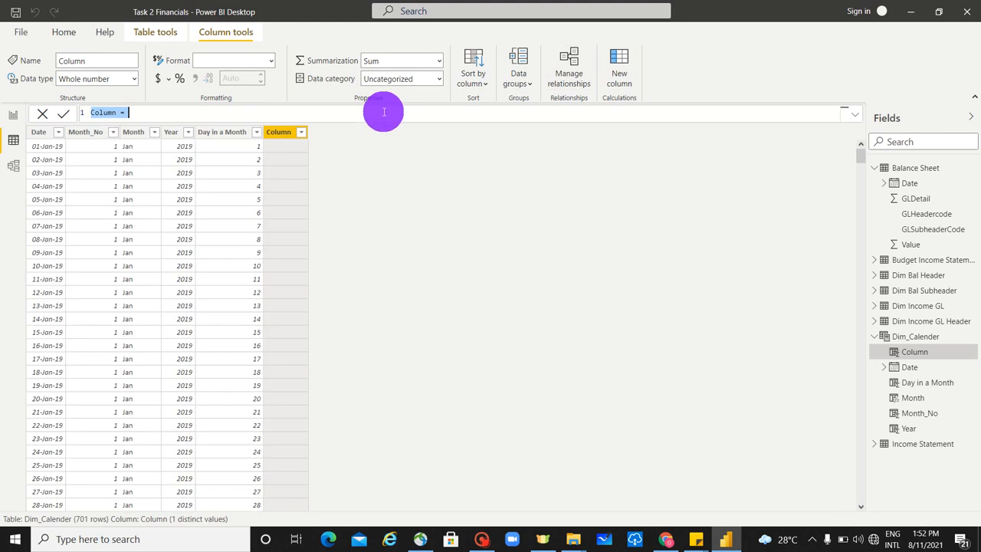
type("Month_year =")
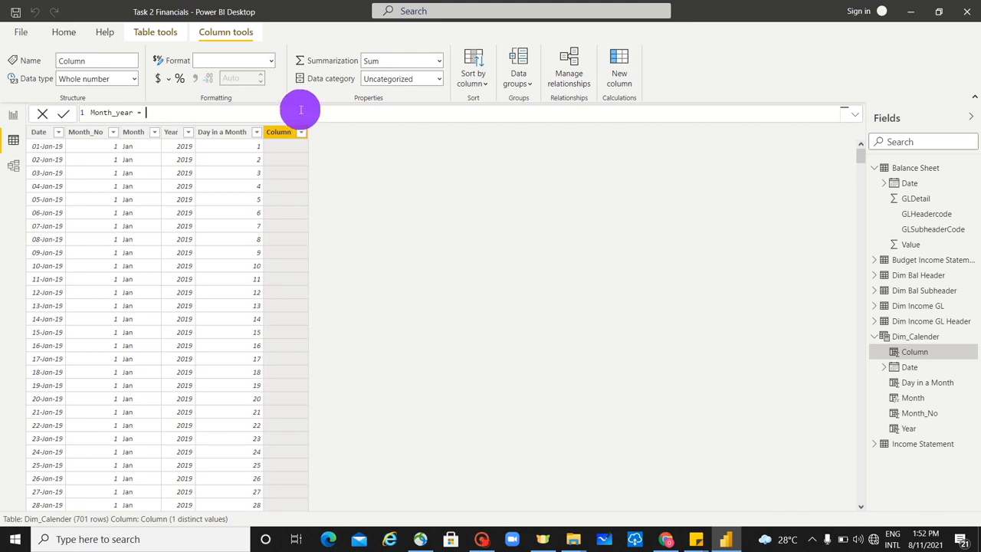
Step: Enter Dim_Calender[Month] as the first part of the Month_year formula
type("dimc")
key("BackSpace")
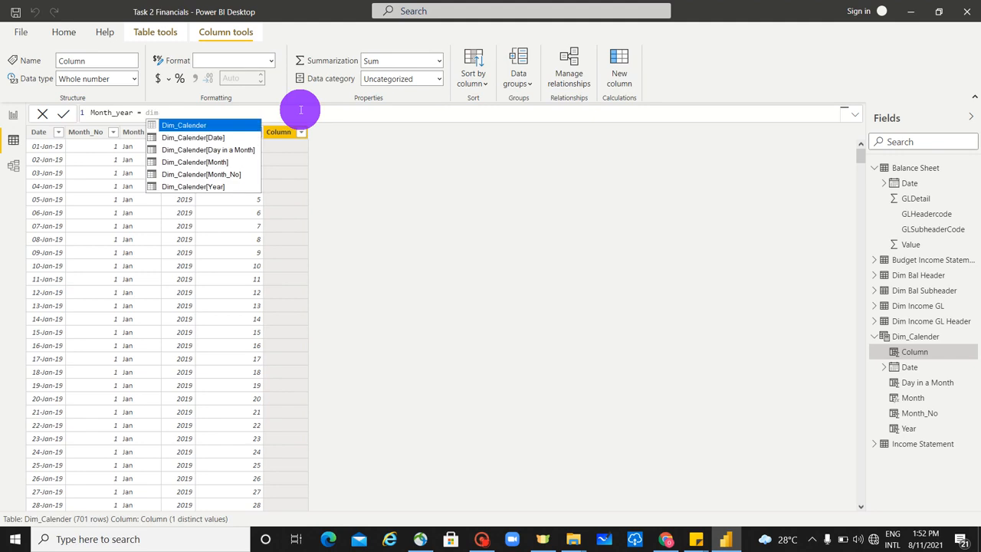
key("Down")
key("Down")
key("Down")
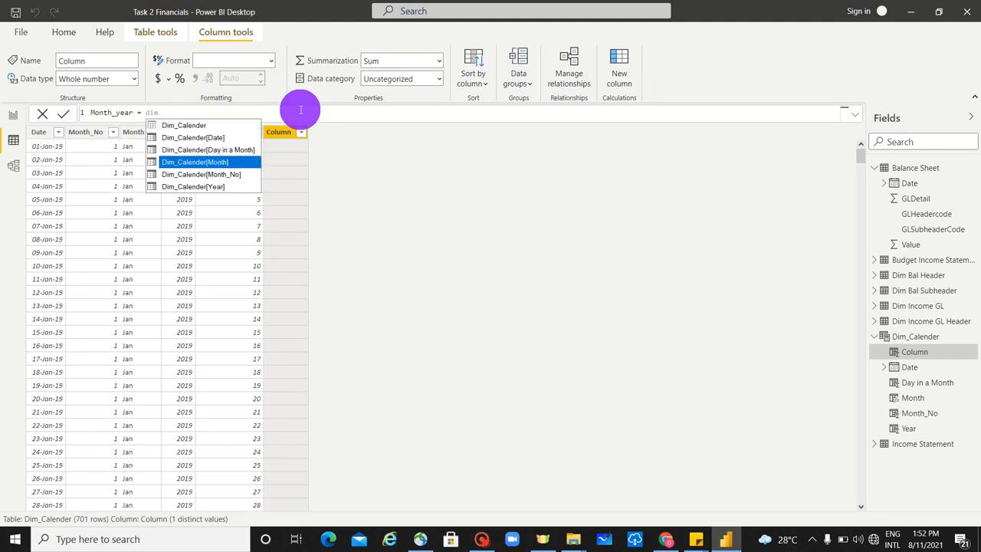
key("Tab")
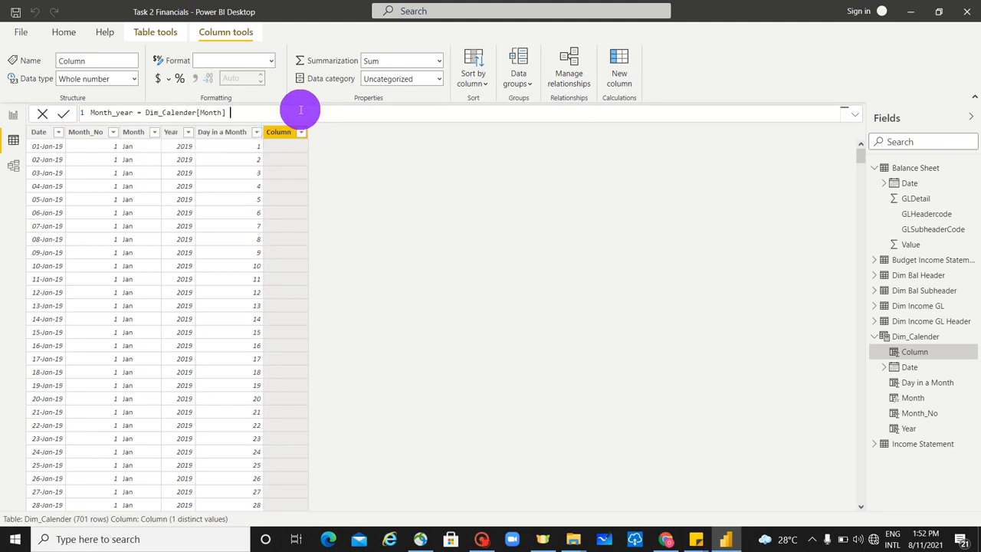
Step: Extend the Month_year formula with && Dim_Calender[Year] and commit it
type("&& dim")
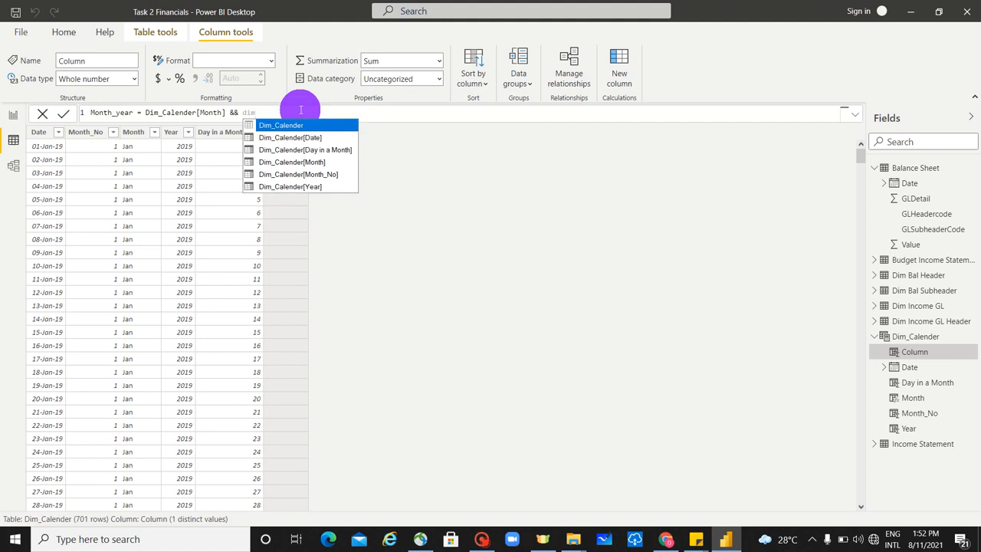
key("Down")
key("Down")
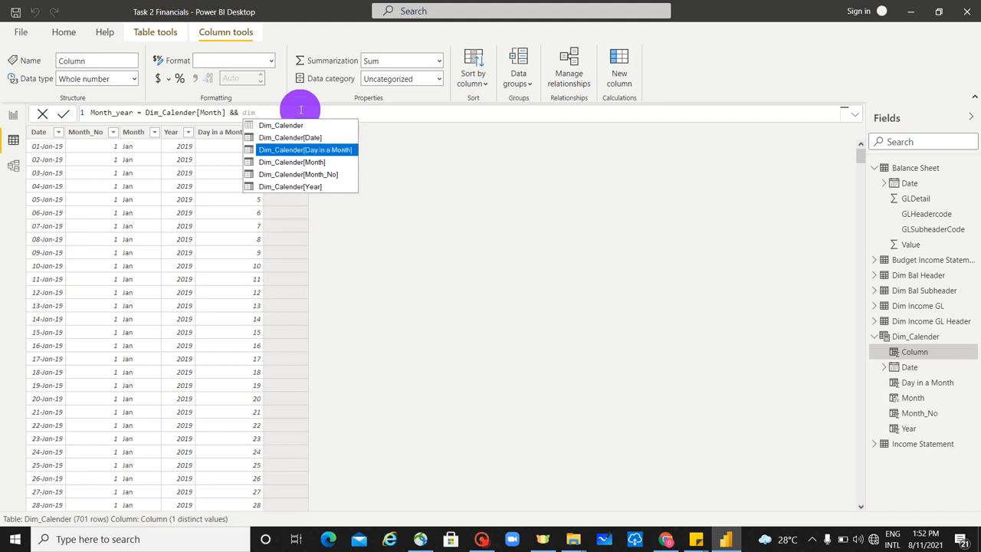
key("Down")
key("Down")
key("Down")
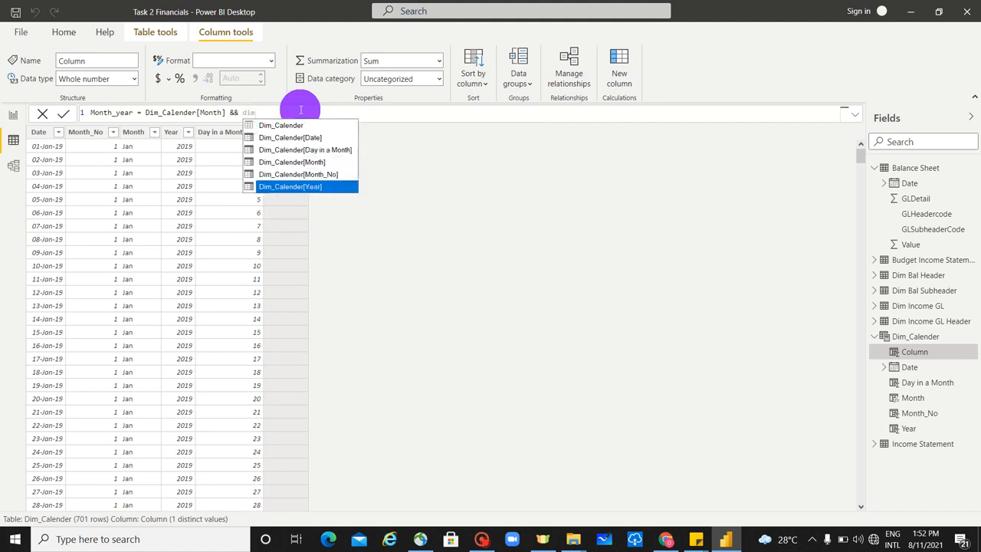
key("Tab")
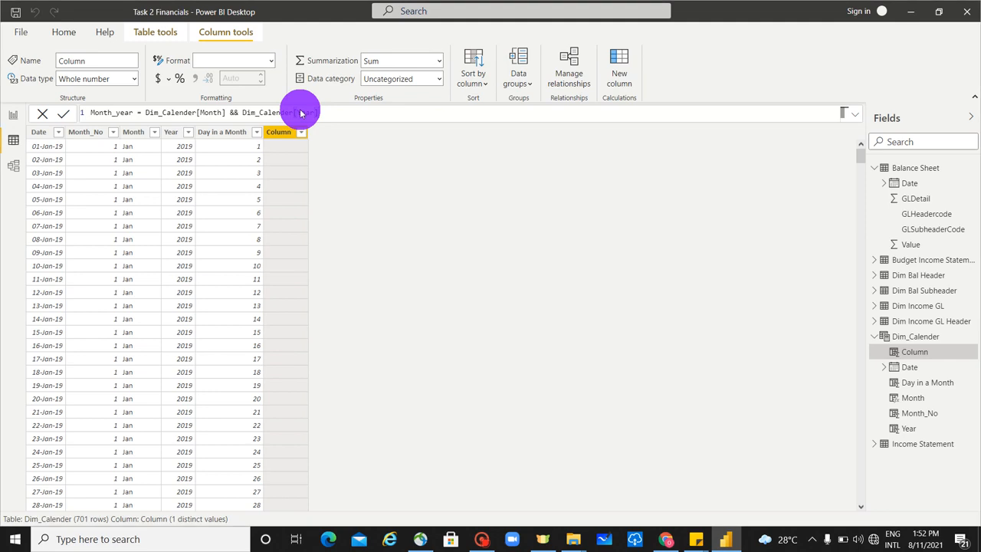
key("Return")
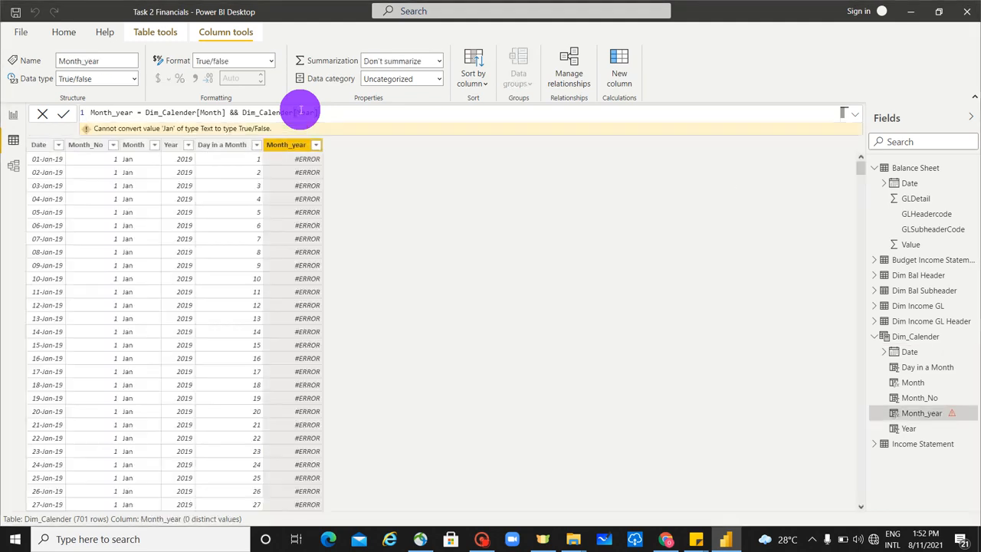
Step: Correct the Month_year formula to use a single & and insert a " " separator, giving Dim_Calender[Month] &" "& Dim_Calender[Year]
left_click(233, 112)
key("BackSpace")
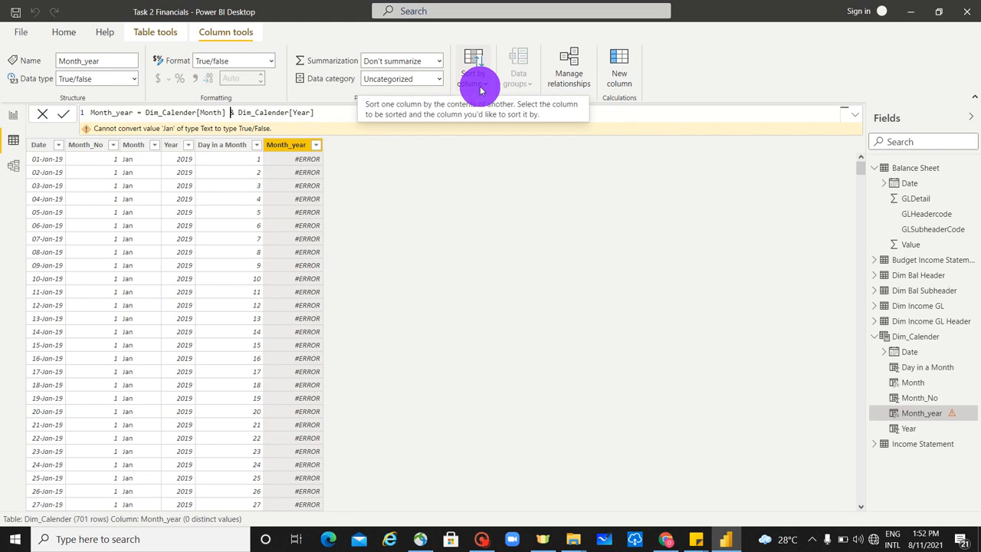
key("Return")
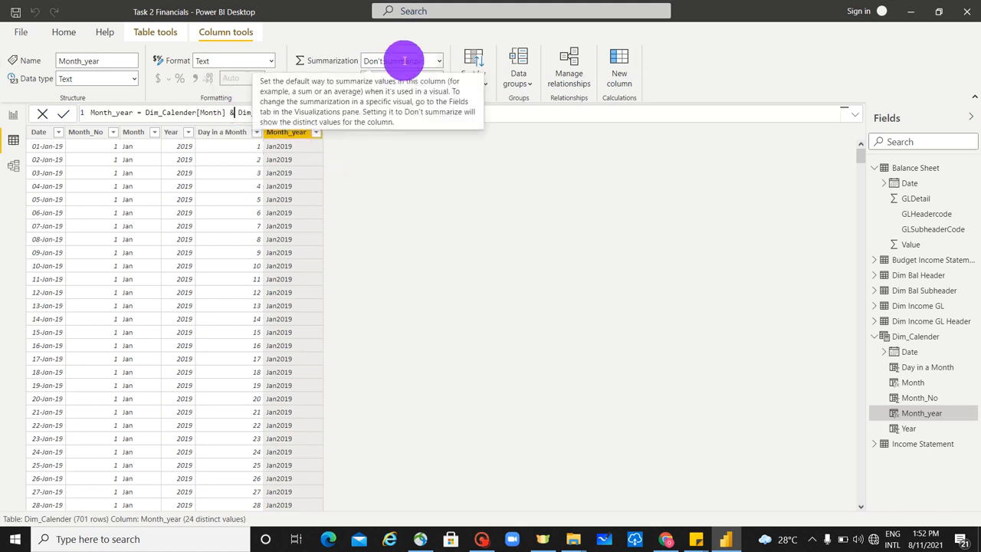
type("\"\"")
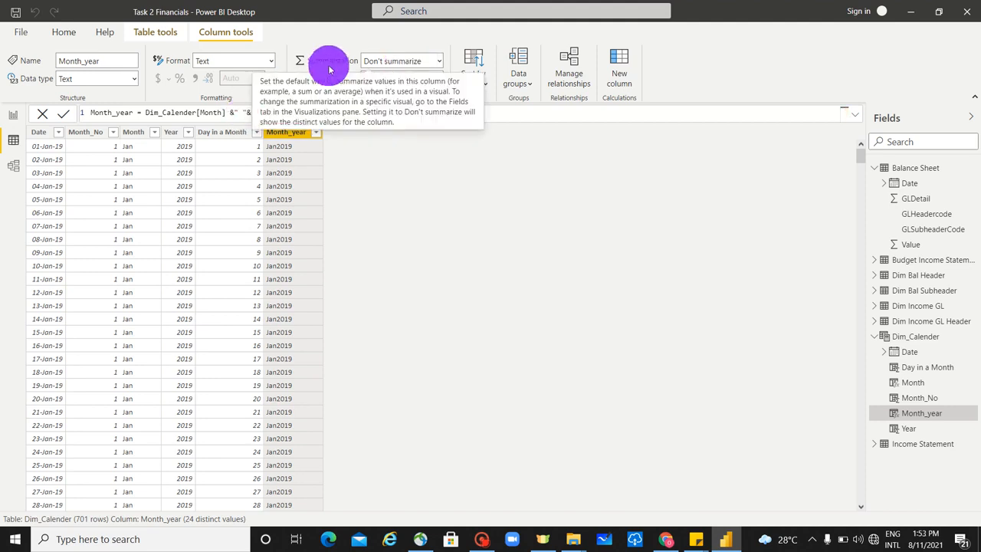
key("Return")
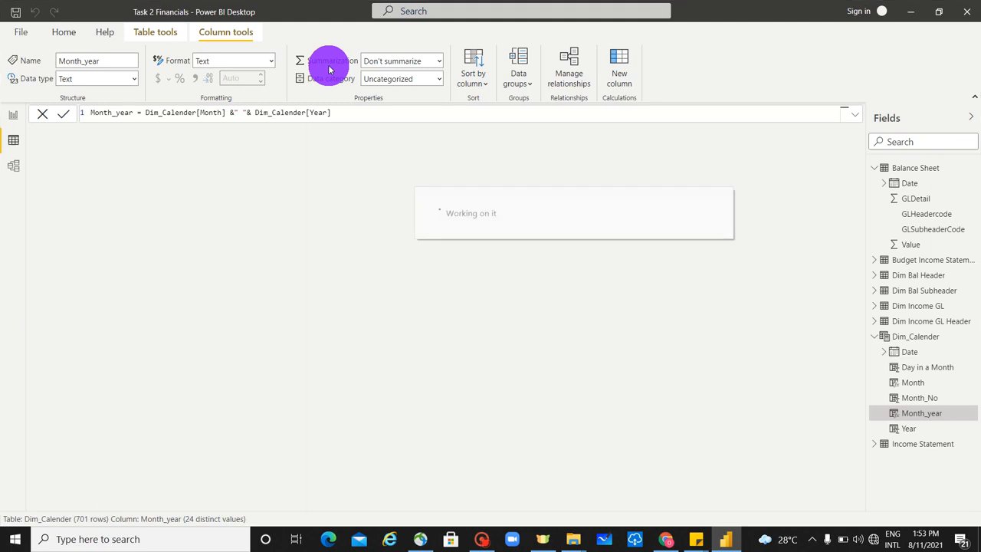